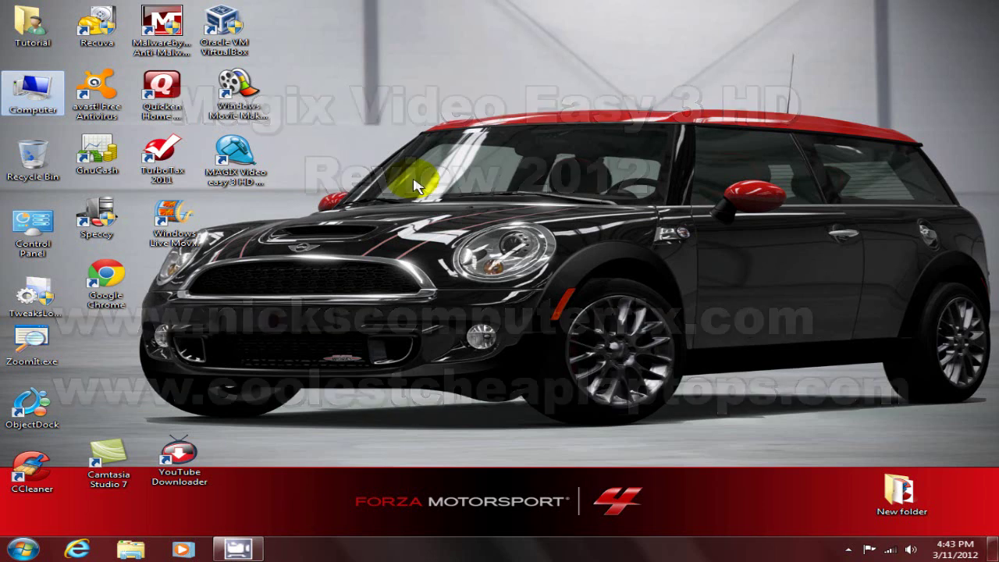
# Launch MAGIX Video easy 3 HD from its desktop shortcut.
pyautogui.click(249, 161)
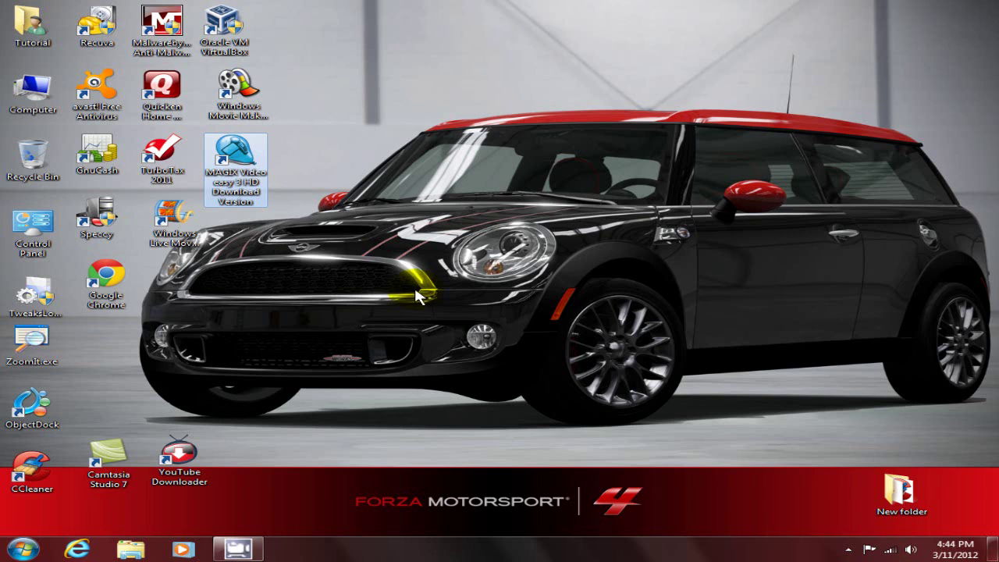
pyautogui.doubleClick(224, 155)
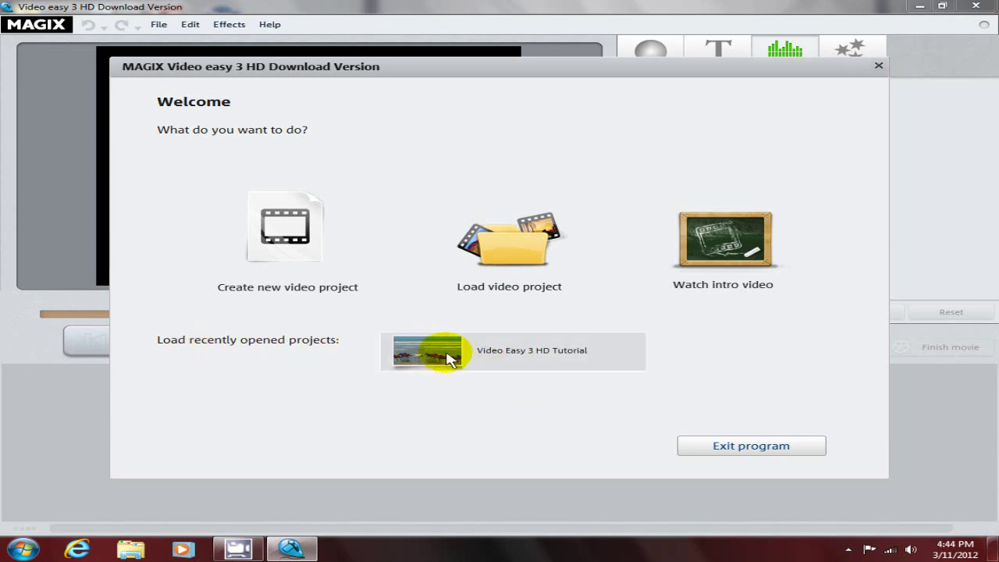
# Load the recent project 'Video Easy 3 HD Tutorial' from the Welcome screen.
pyautogui.click(421, 353)
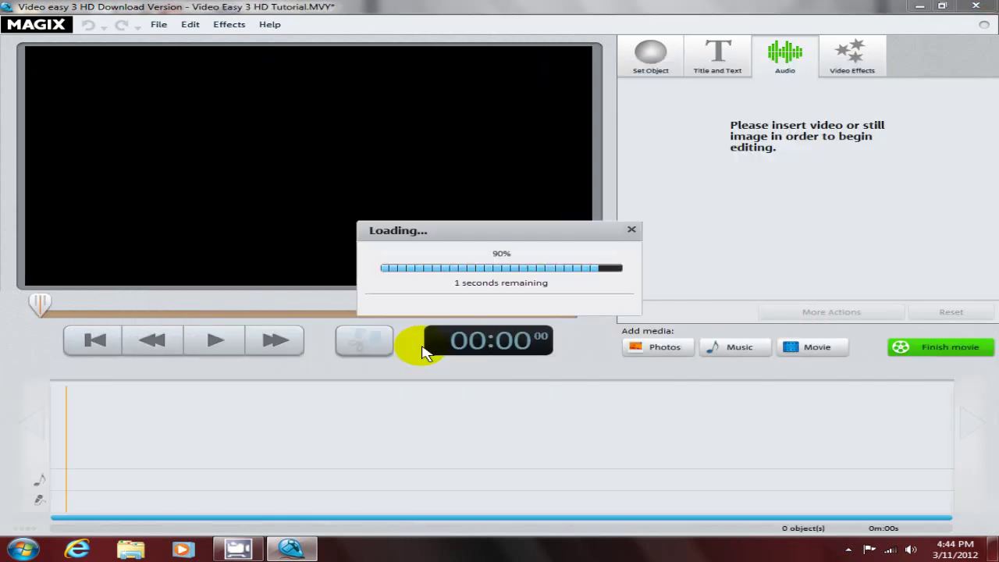
# Play the Wildlife clip in the preview and stop it at about 00:16.
pyautogui.click(214, 339)
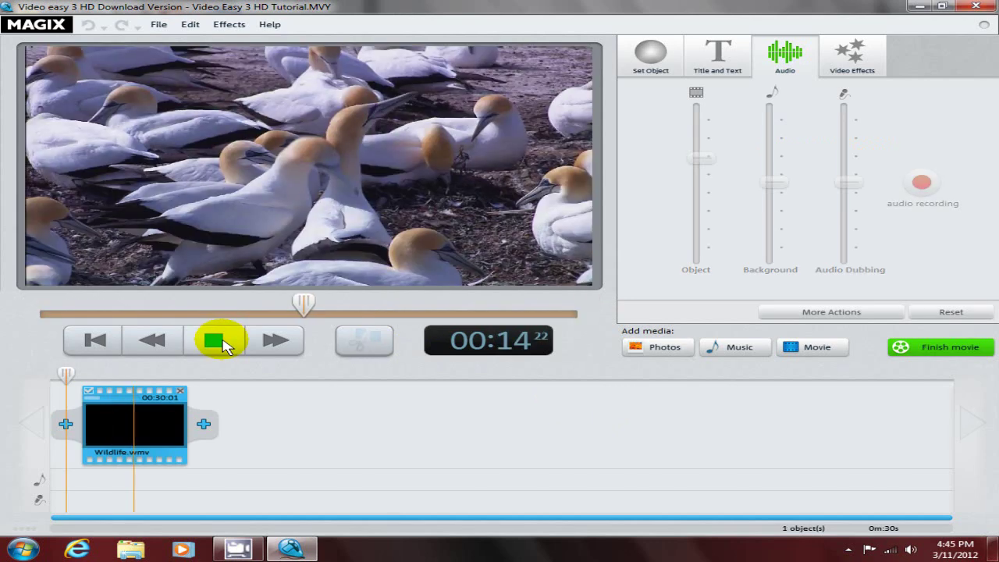
pyautogui.click(214, 340)
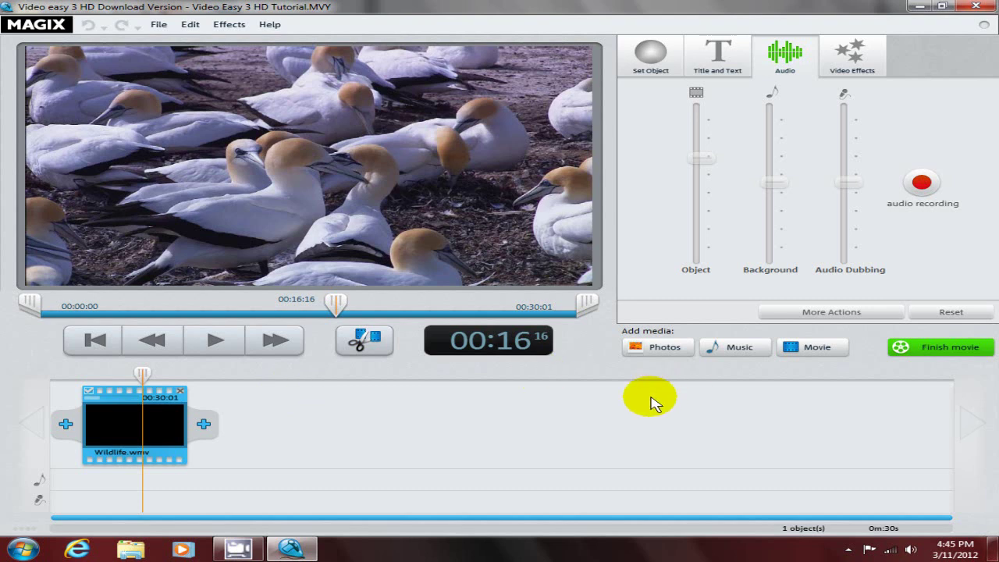
# Show the Wildlife clip's brightness, contrast and saturation (50%) and speed (1.00) settings.
pyautogui.click(652, 55)
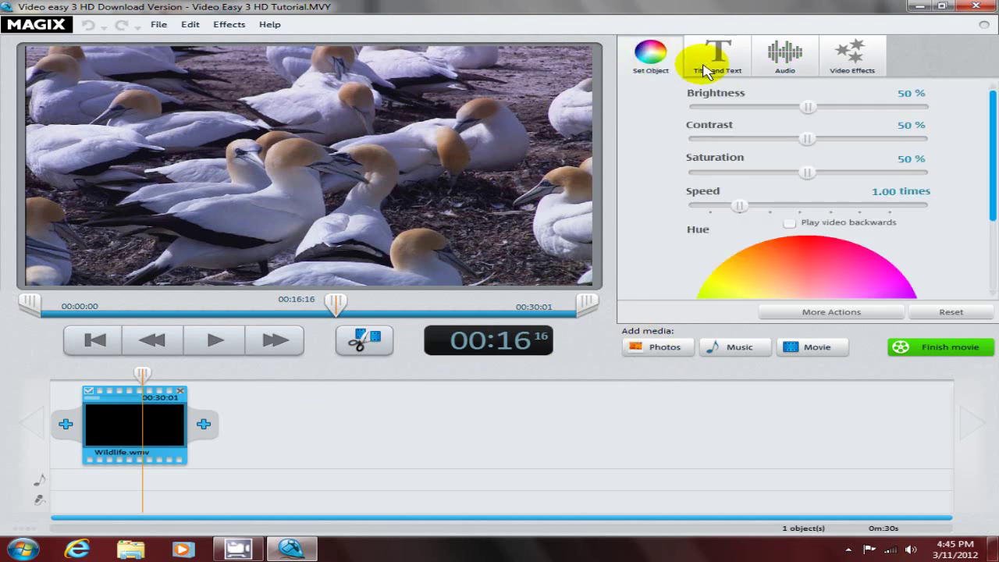
pyautogui.click(707, 69)
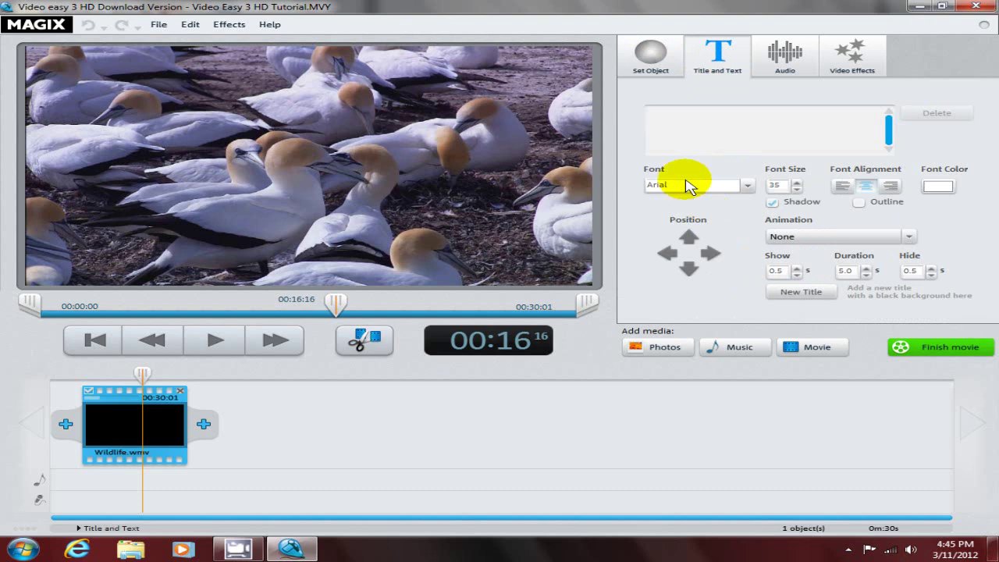
pyautogui.click(647, 59)
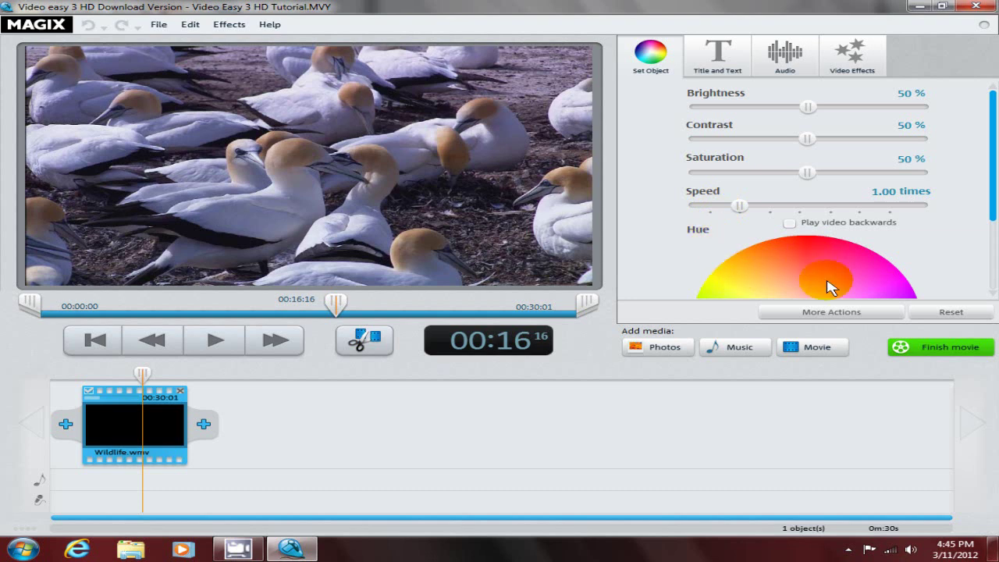
pyautogui.click(828, 311)
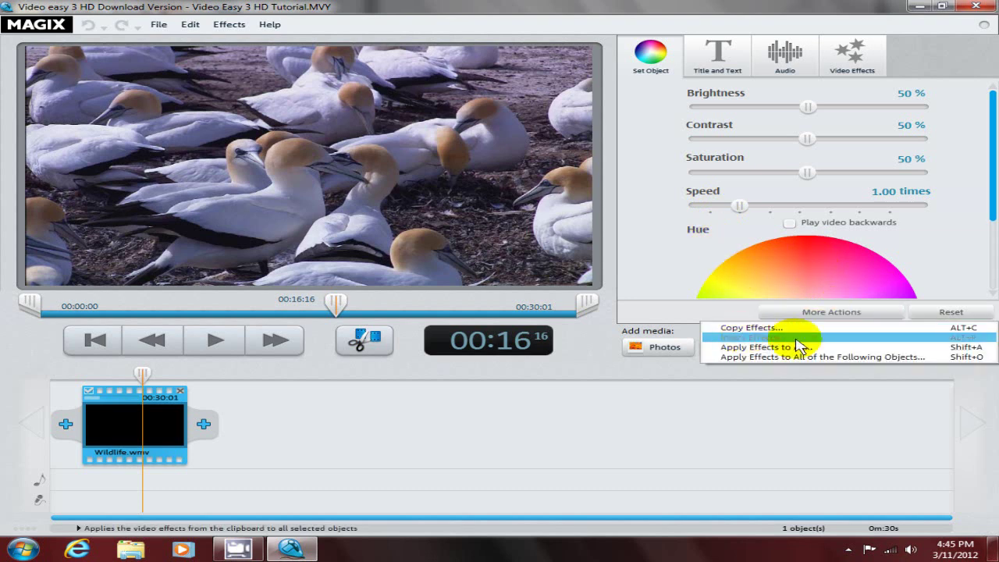
pyautogui.click(692, 261)
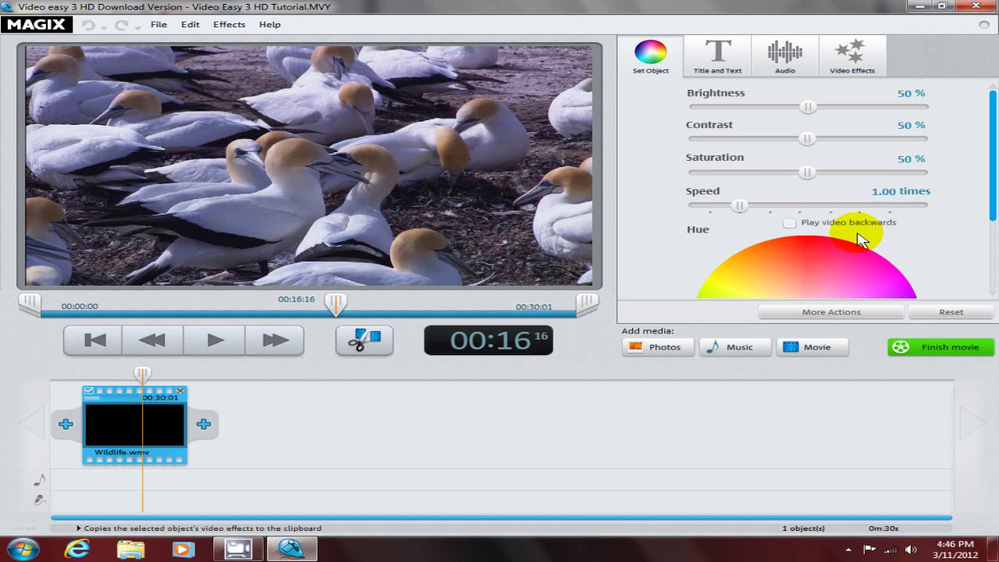
# Review the title font, colour and animation options, keeping Arial, white text and no animation.
pyautogui.click(721, 61)
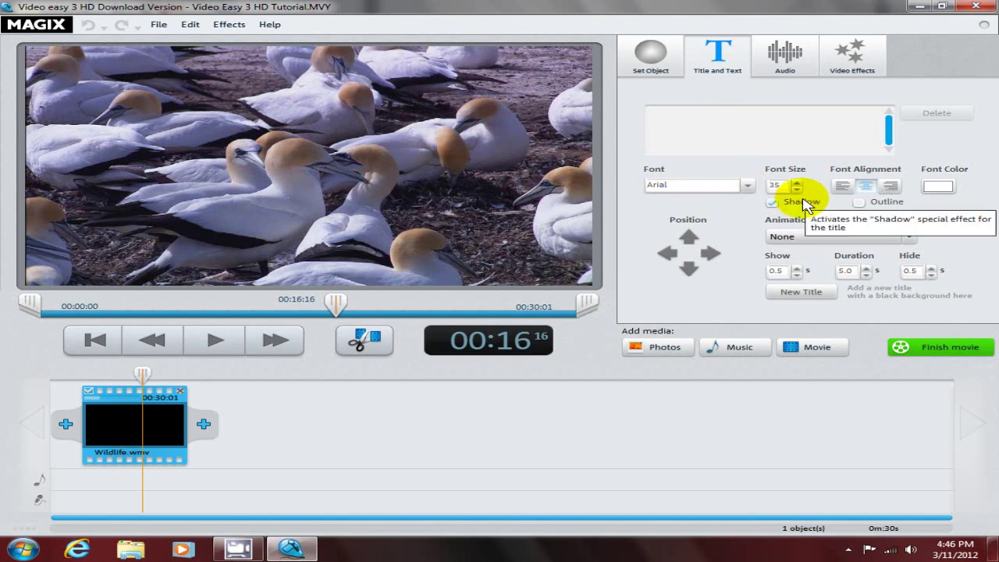
pyautogui.click(748, 185)
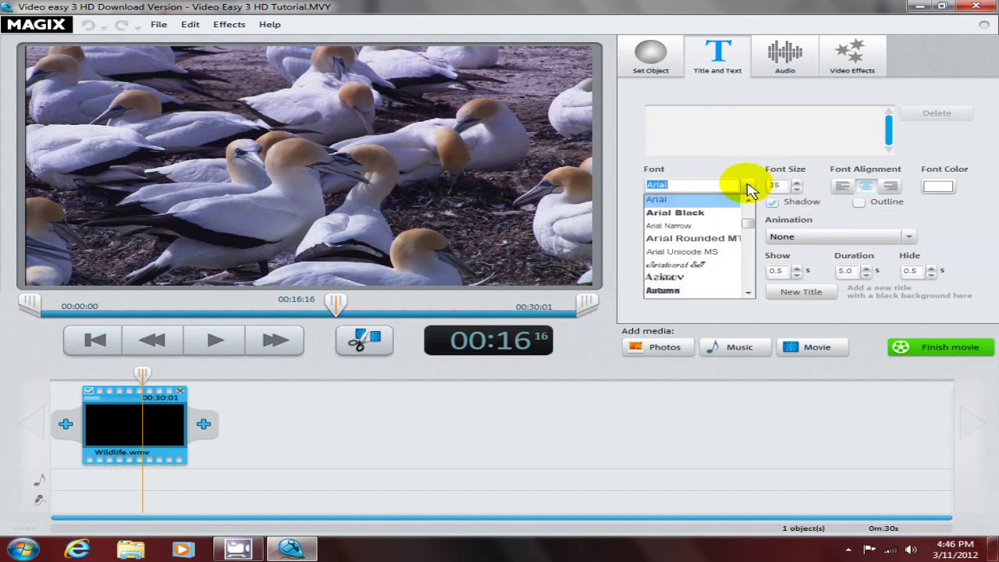
pyautogui.click(746, 186)
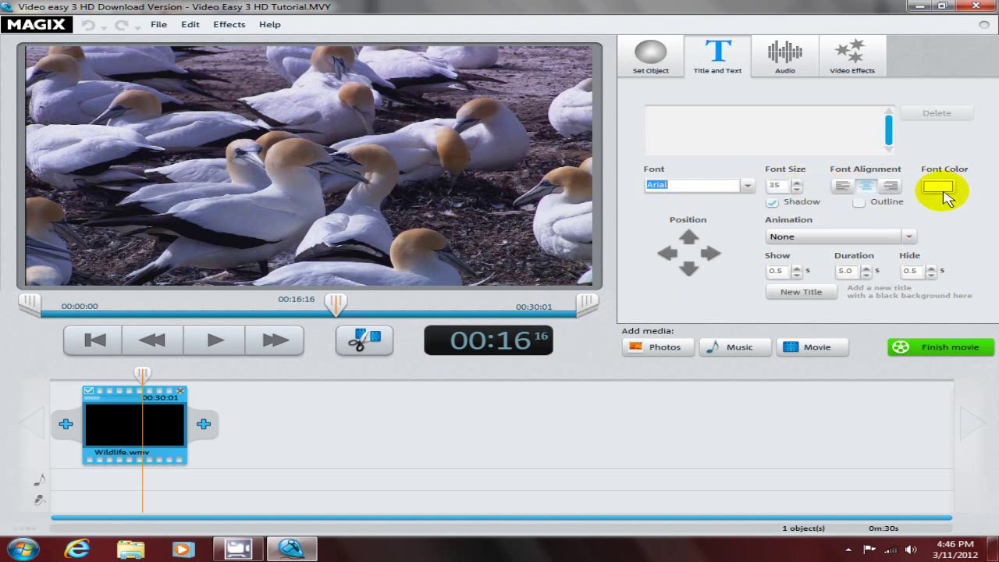
pyautogui.click(938, 187)
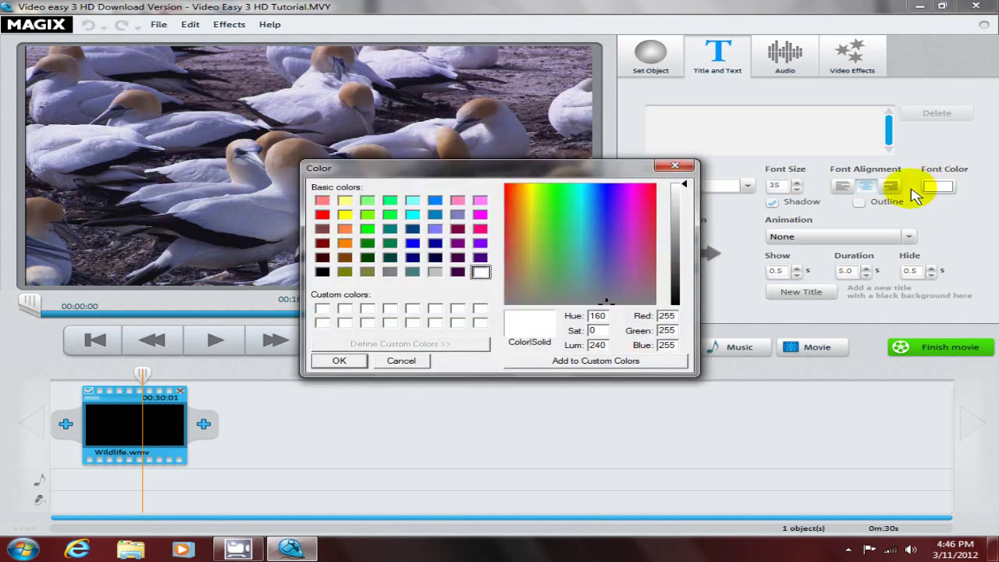
pyautogui.click(401, 362)
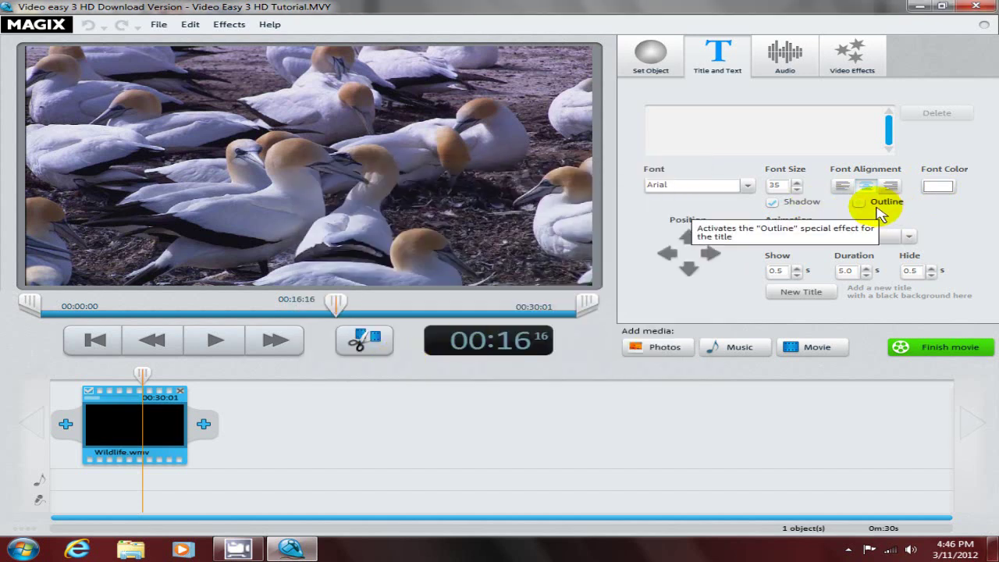
pyautogui.click(904, 240)
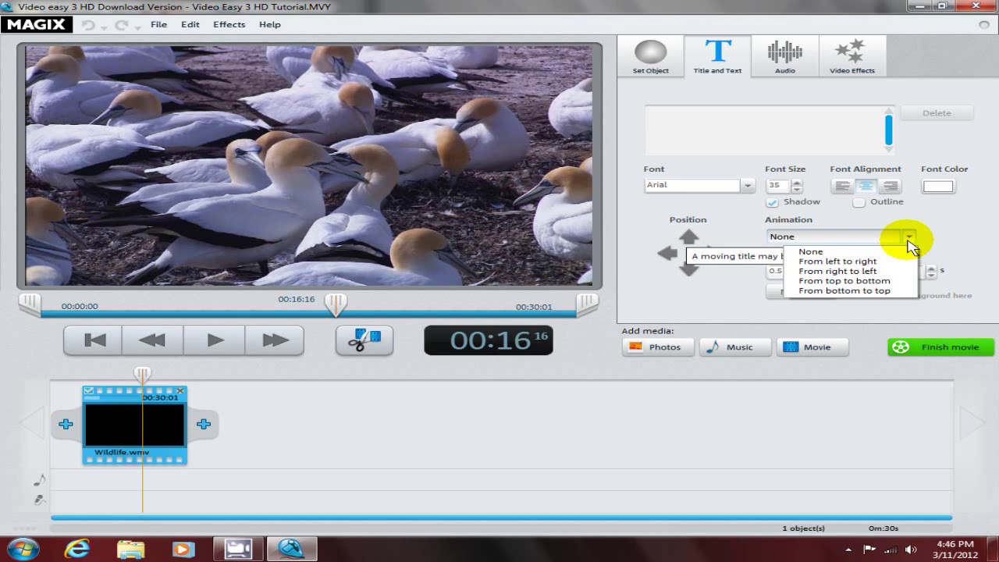
pyautogui.click(953, 239)
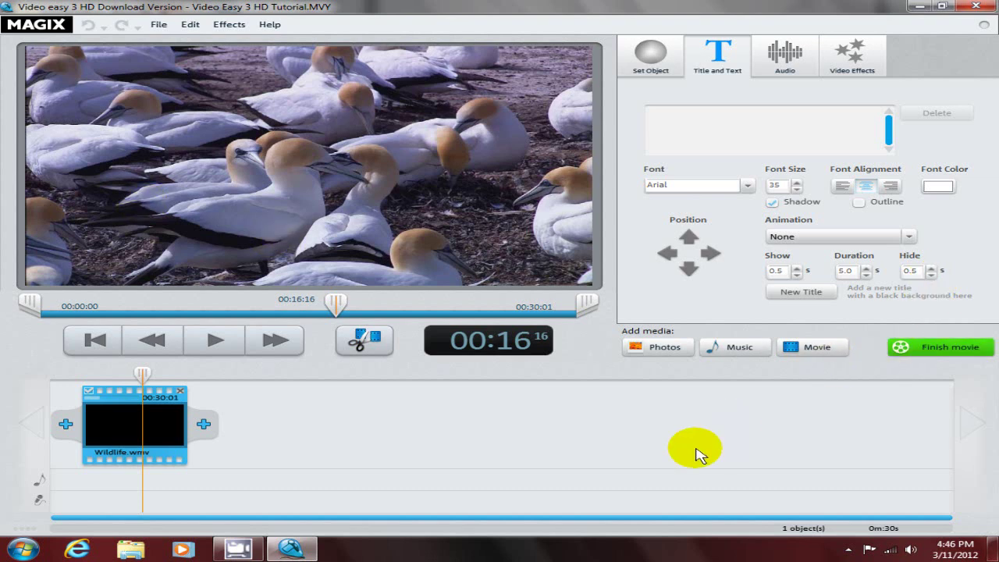
# Insert the photo mydog_max.jpg after the Wildlife clip.
pyautogui.click(658, 353)
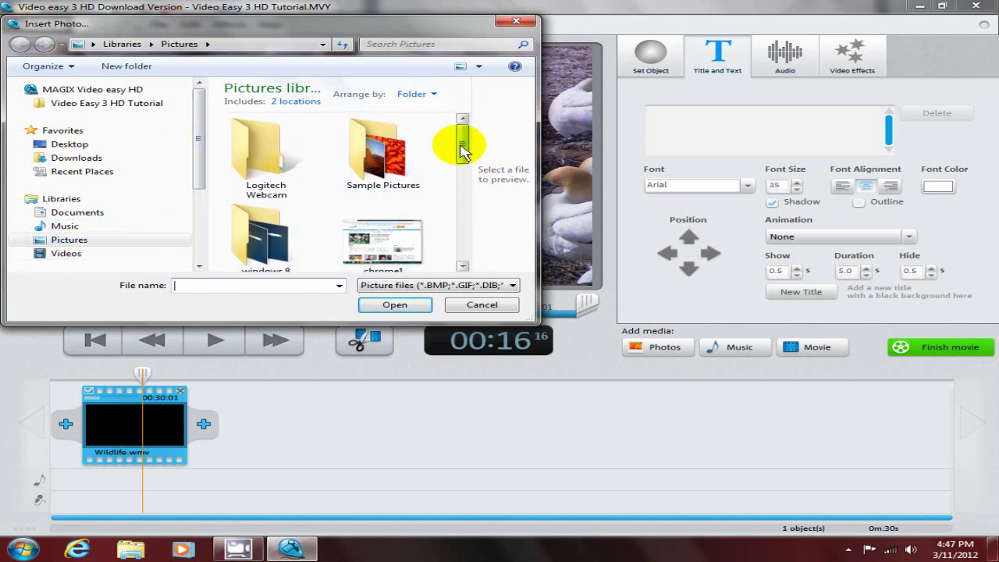
pyautogui.moveTo(462, 147); pyautogui.dragTo(467, 199)
pyautogui.click(280, 251)
pyautogui.click(391, 304)
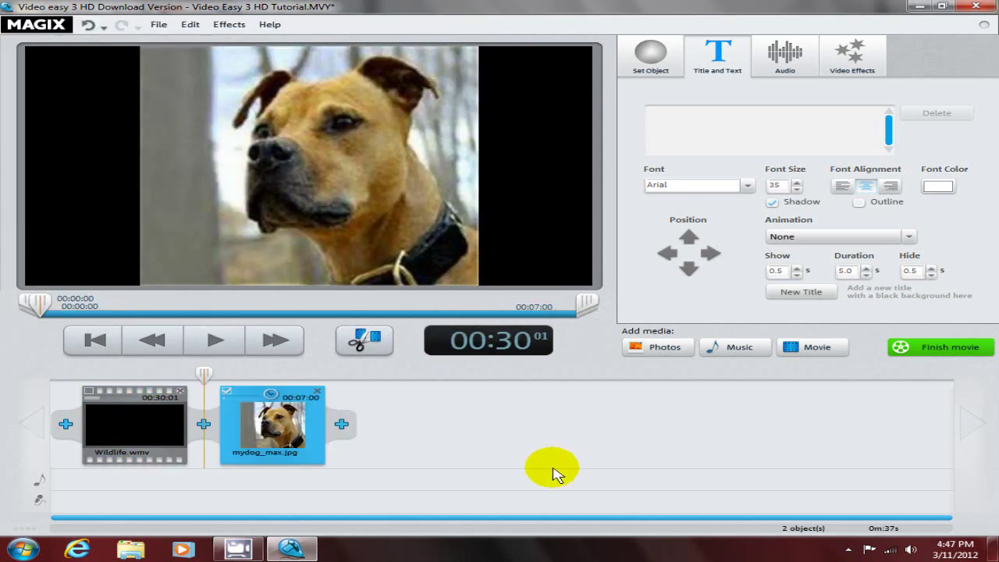
# Add Kalimba.mp3 from the Sample Music folder as background music.
pyautogui.click(718, 351)
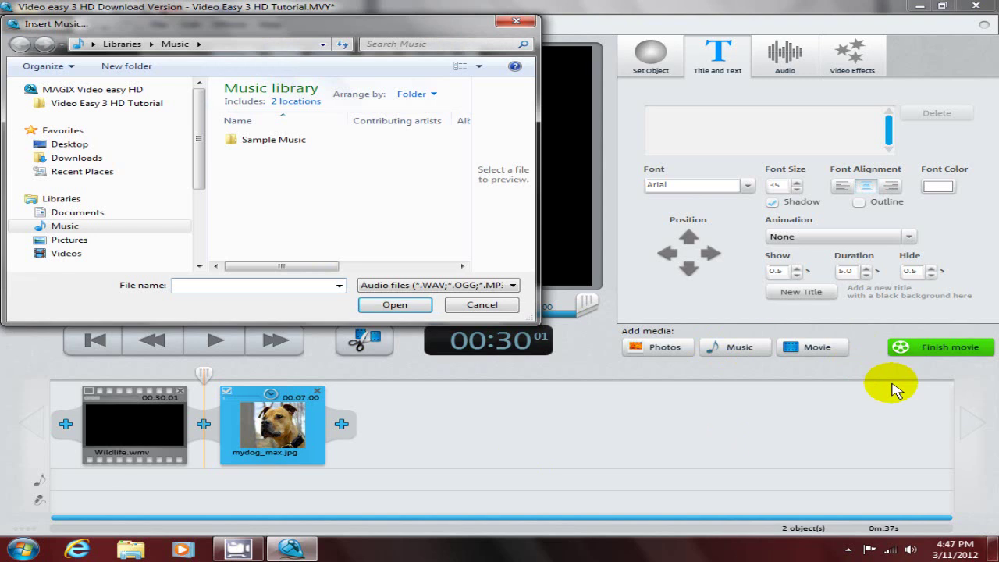
pyautogui.doubleClick(273, 141)
pyautogui.click(269, 141)
pyautogui.click(383, 305)
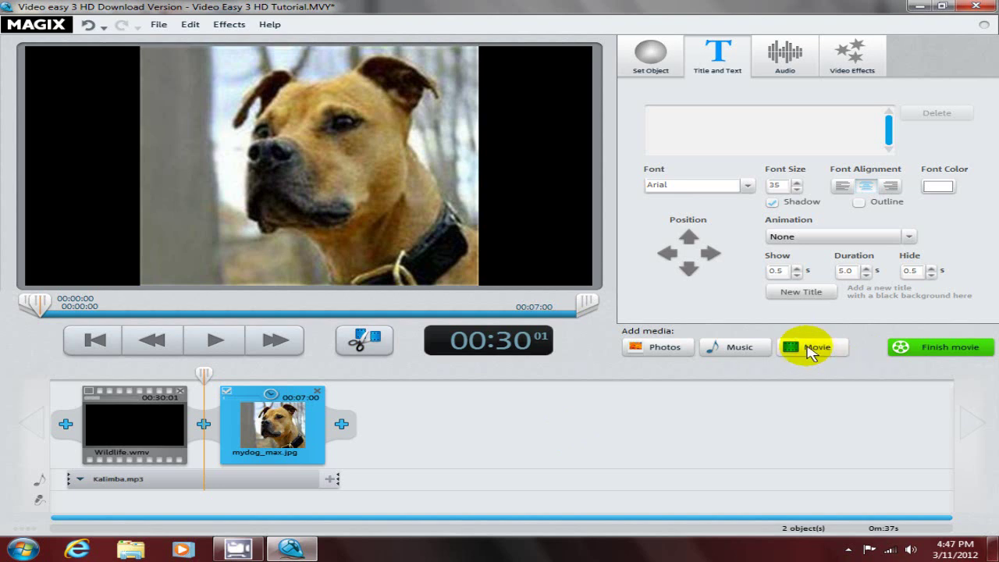
pyautogui.click(809, 351)
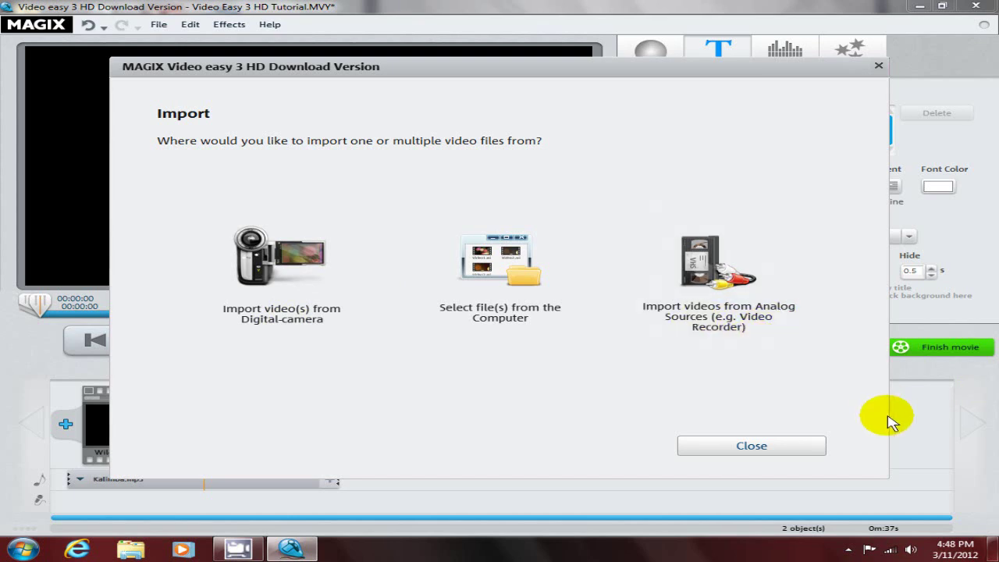
pyautogui.click(733, 446)
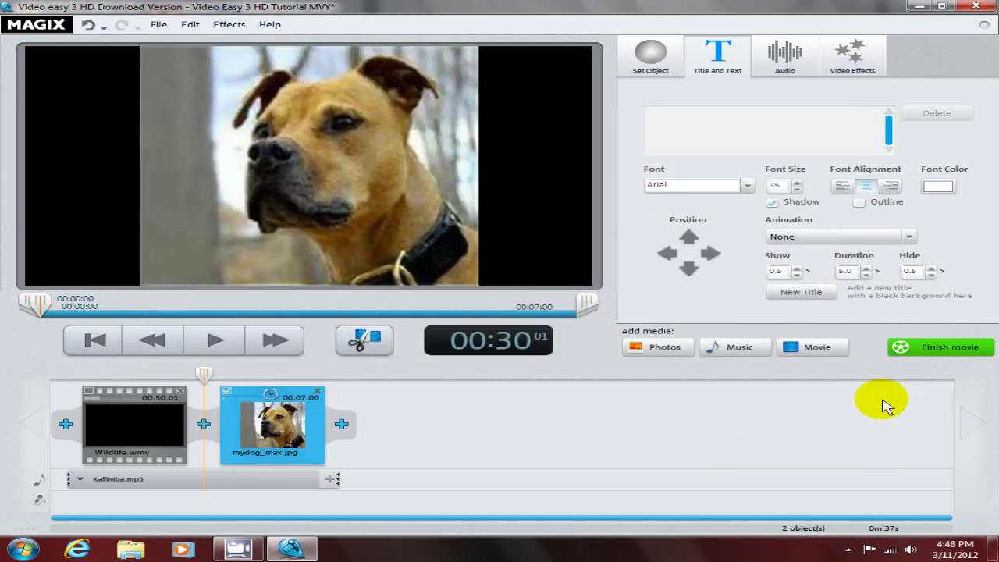
# Close the audio dubbing recorder and lower the Kalimba.mp3 background volume below half.
pyautogui.click(785, 60)
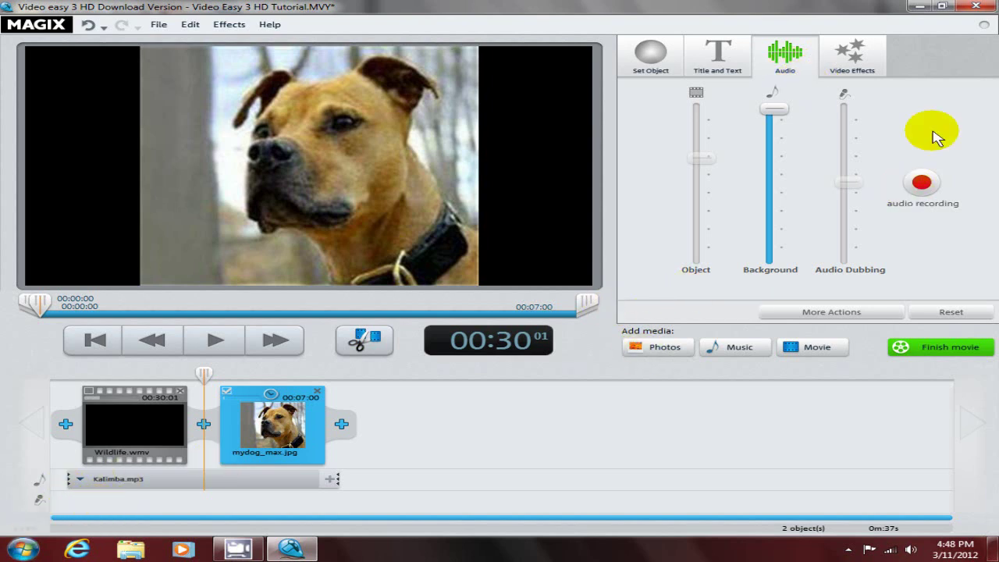
pyautogui.click(921, 183)
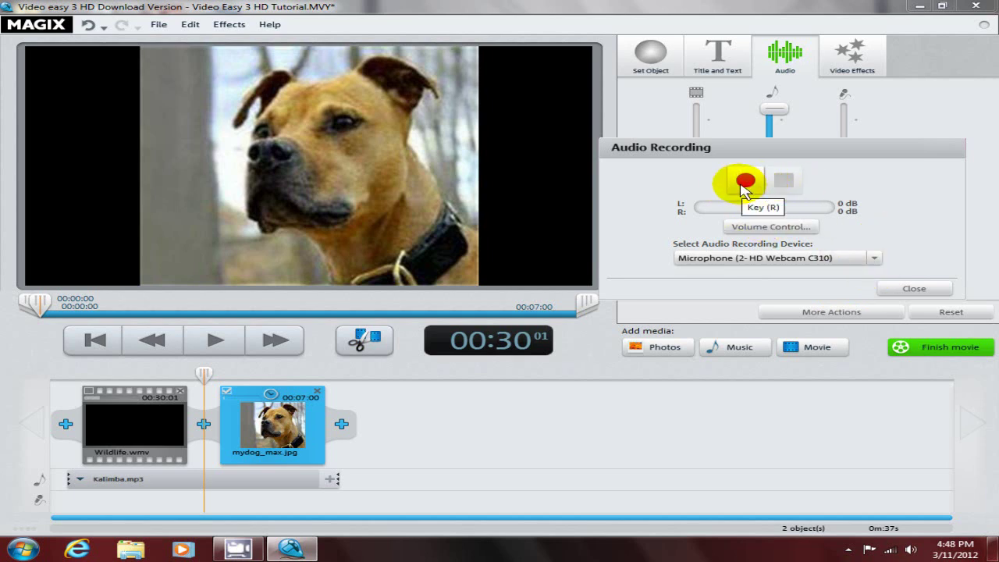
pyautogui.click(911, 290)
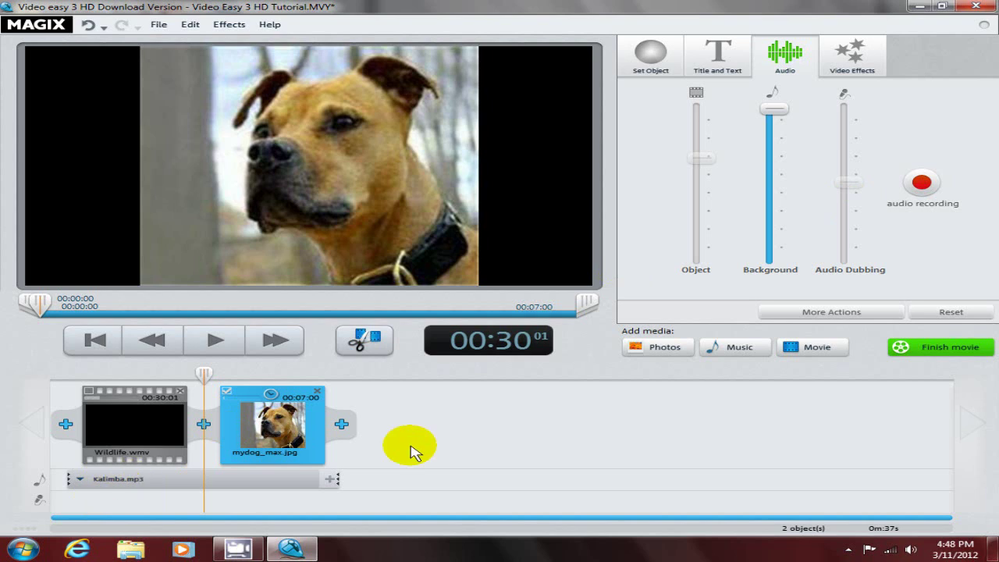
pyautogui.moveTo(773, 110); pyautogui.dragTo(771, 132)
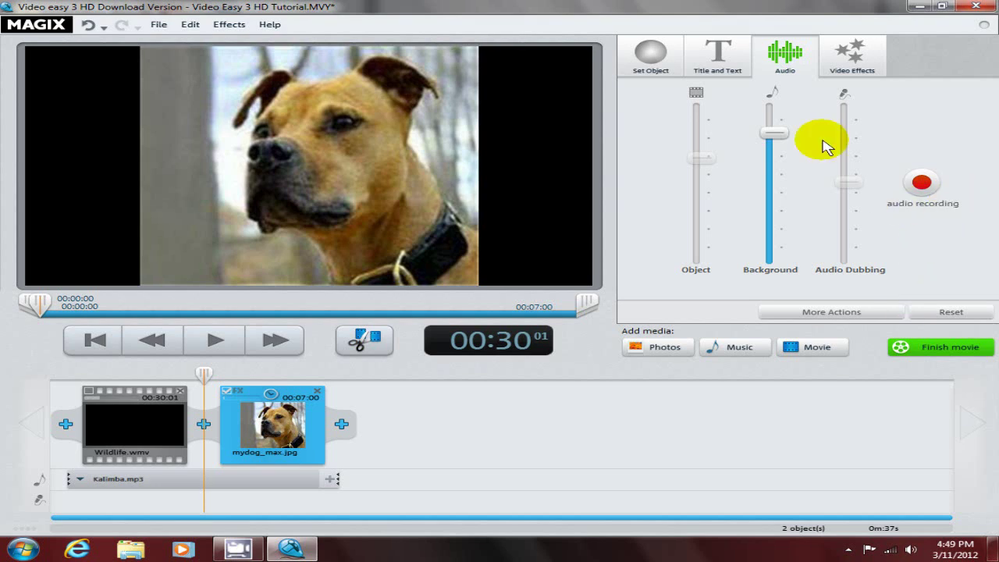
pyautogui.moveTo(771, 133); pyautogui.dragTo(765, 192)
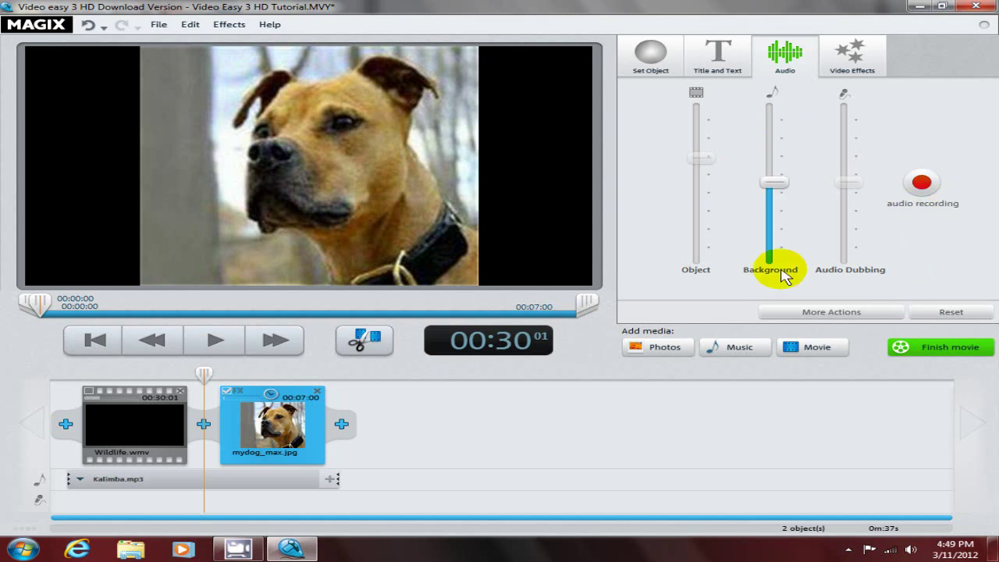
# Try TV strip, Mirror horizontal, Add noise, Moving darken edges and Old image sepia, then reset.
pyautogui.click(859, 68)
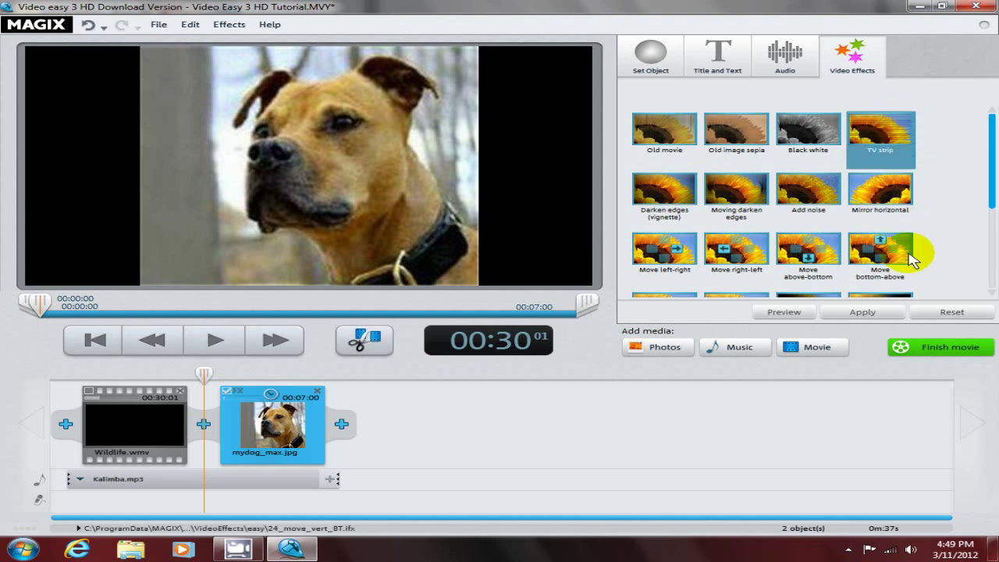
pyautogui.click(900, 153)
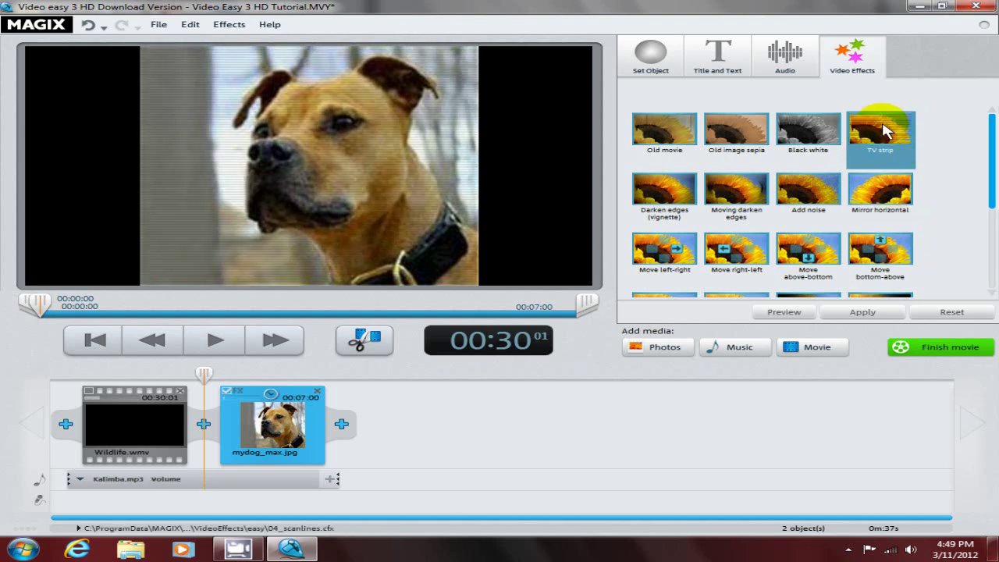
pyautogui.click(874, 204)
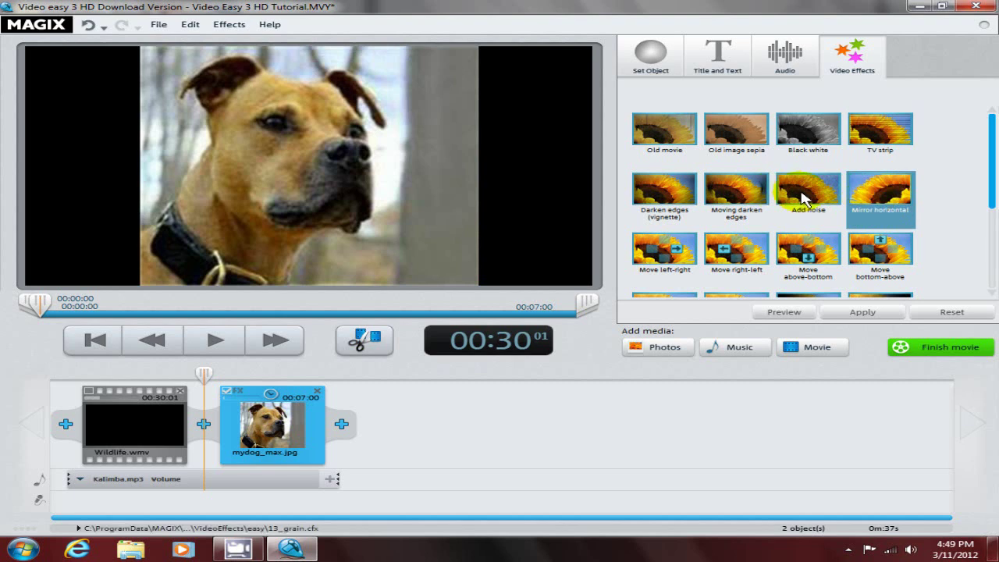
pyautogui.click(798, 197)
pyautogui.click(726, 200)
pyautogui.click(761, 149)
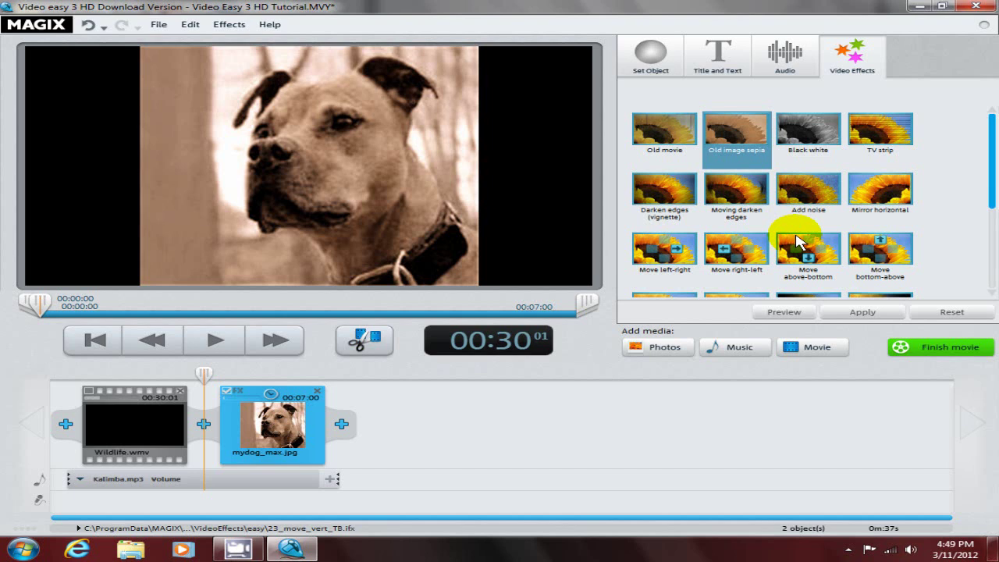
pyautogui.moveTo(992, 129); pyautogui.dragTo(989, 239)
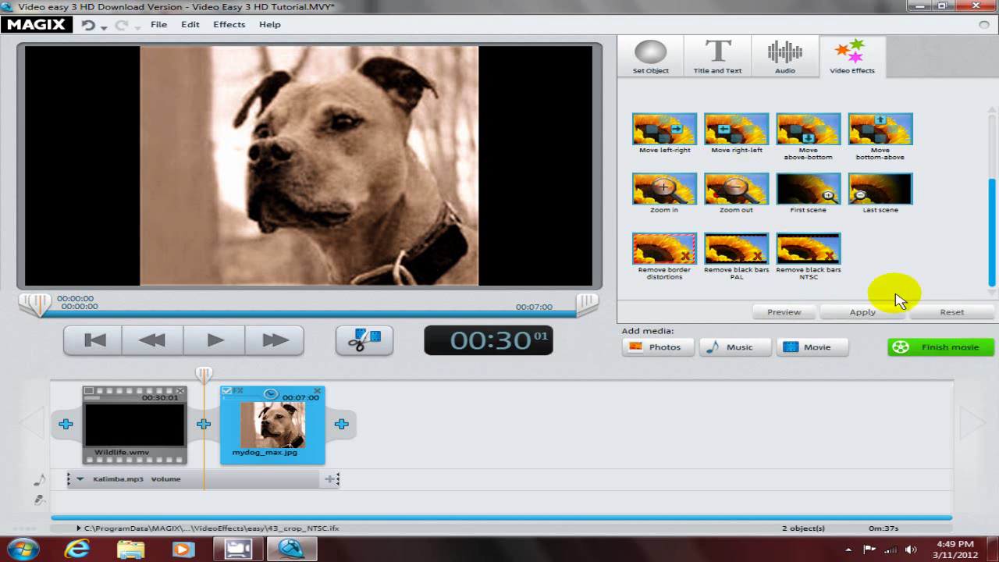
pyautogui.click(949, 316)
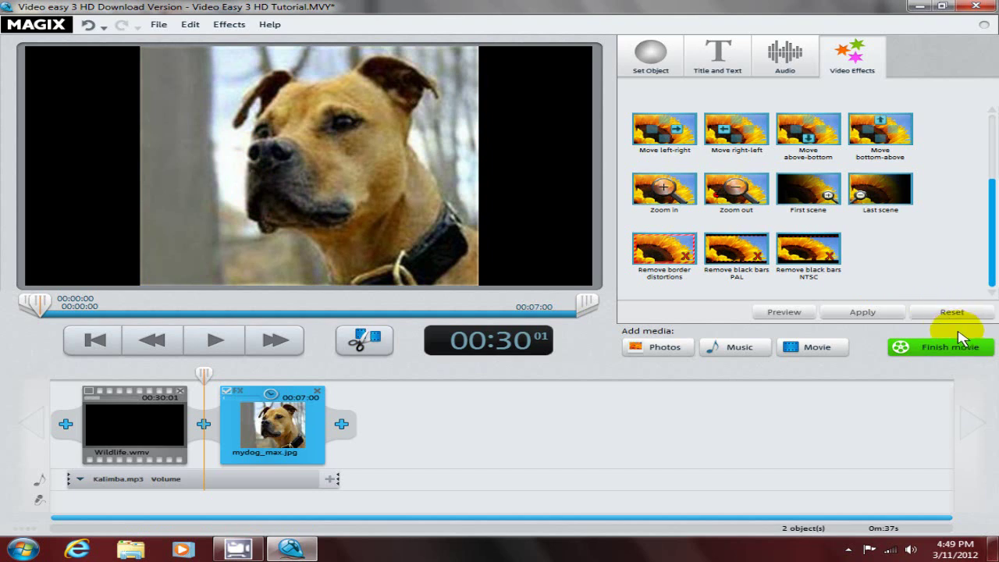
pyautogui.click(257, 403)
pyautogui.moveTo(258, 403); pyautogui.dragTo(67, 393)
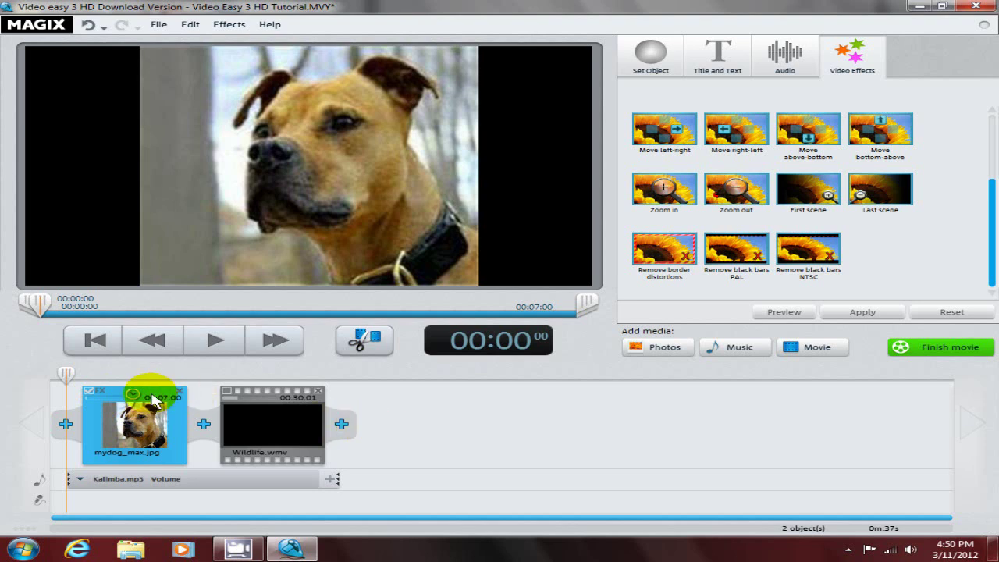
pyautogui.moveTo(117, 399); pyautogui.dragTo(414, 408)
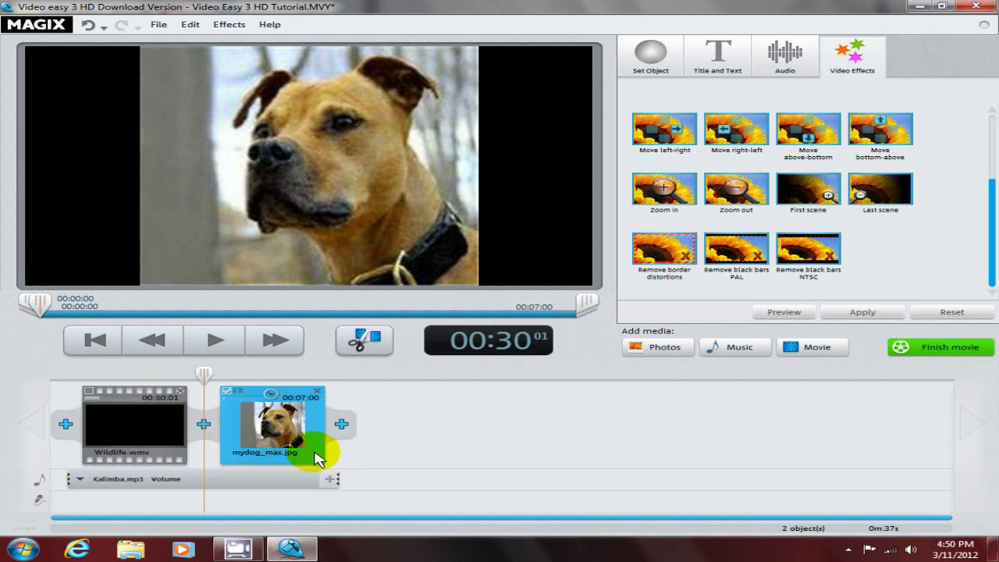
# Set the dog photo to 16:9 with the comment 'This was just a test for my review'.
pyautogui.rightClick(258, 417)
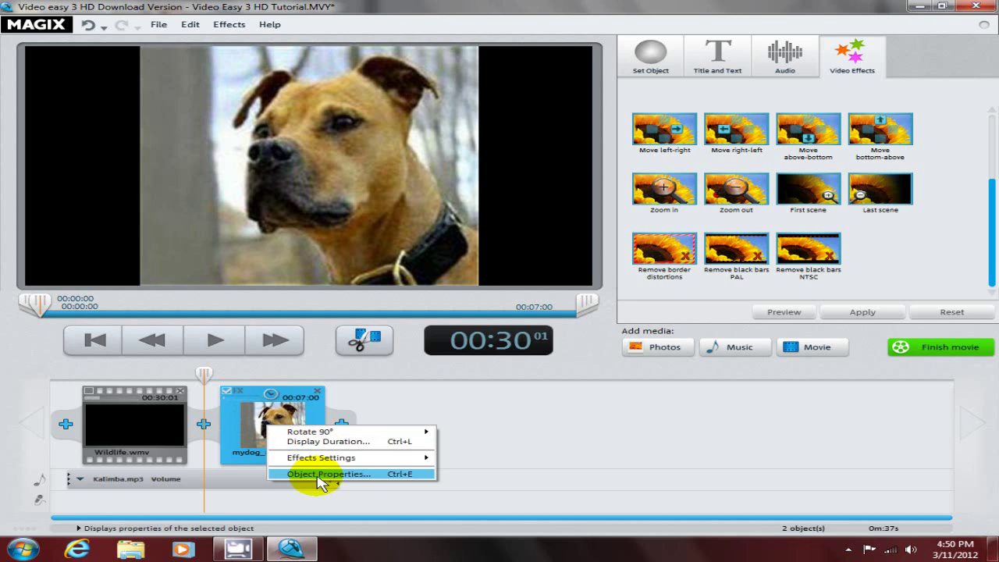
pyautogui.click(318, 474)
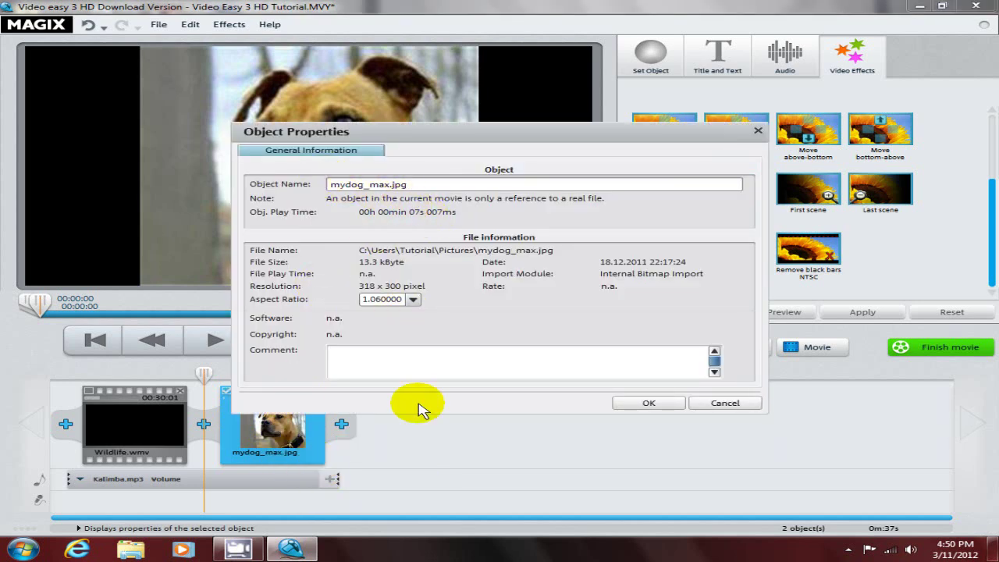
pyautogui.click(412, 300)
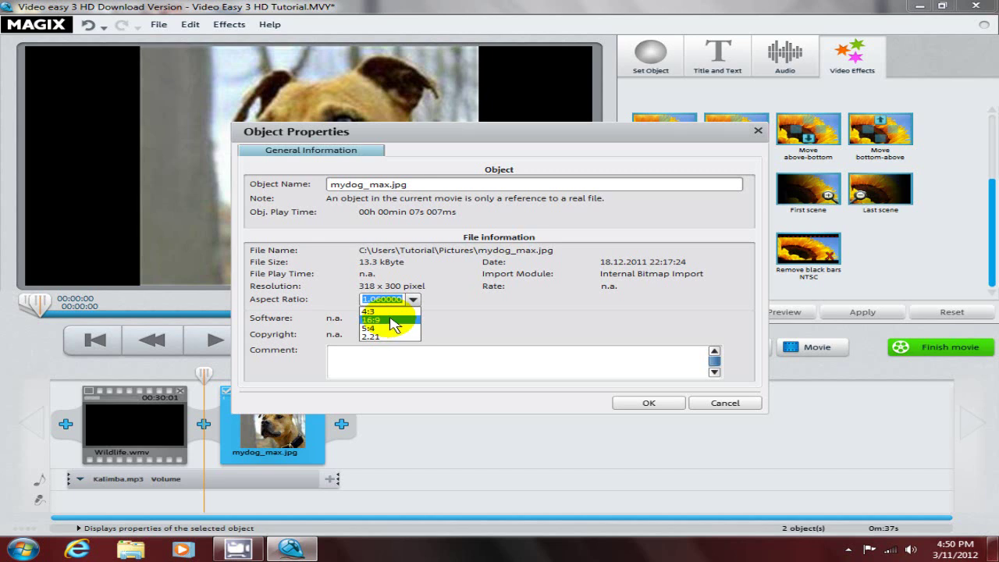
pyautogui.click(393, 322)
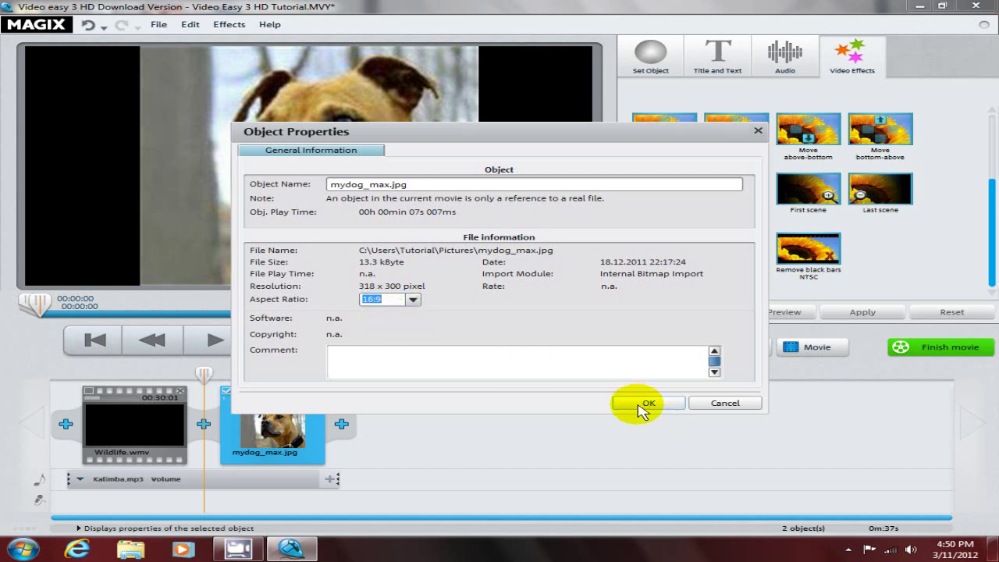
pyautogui.click(359, 361)
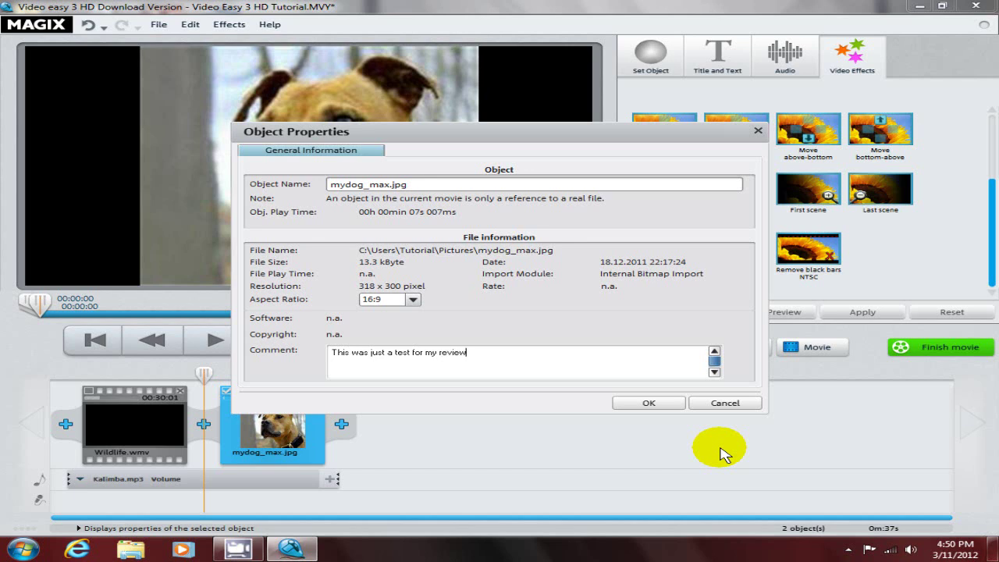
pyautogui.click(649, 404)
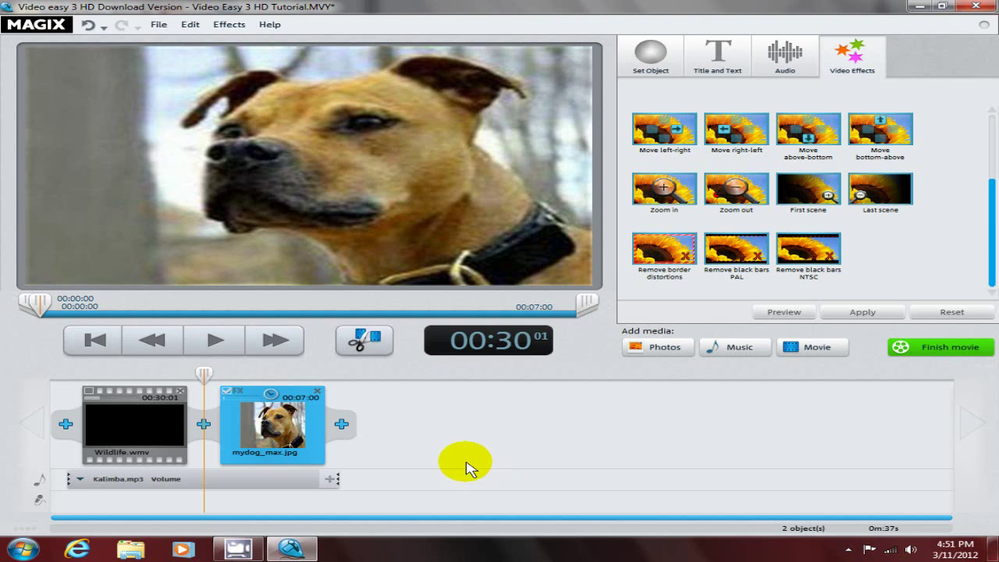
pyautogui.rightClick(281, 427)
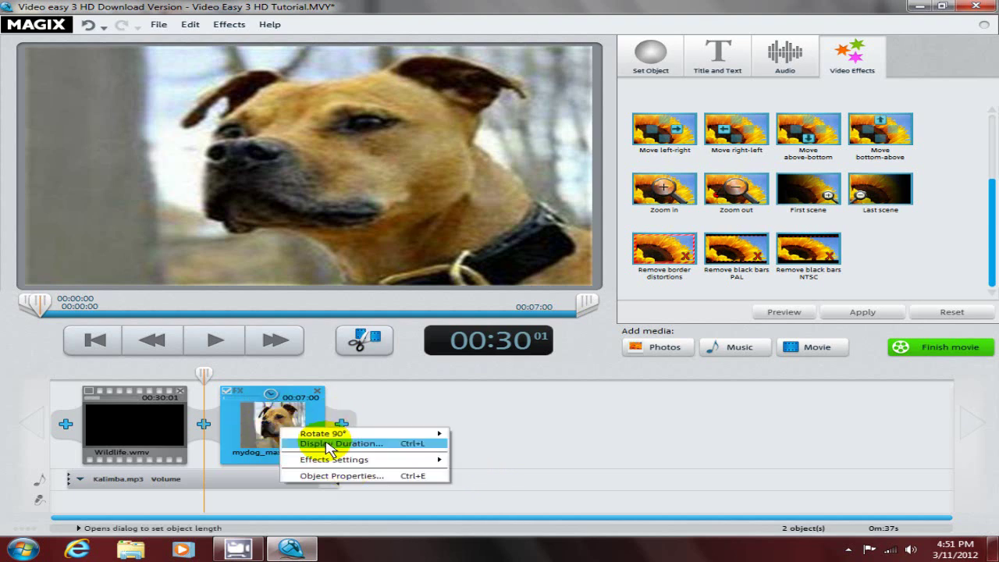
pyautogui.moveTo(319, 439)
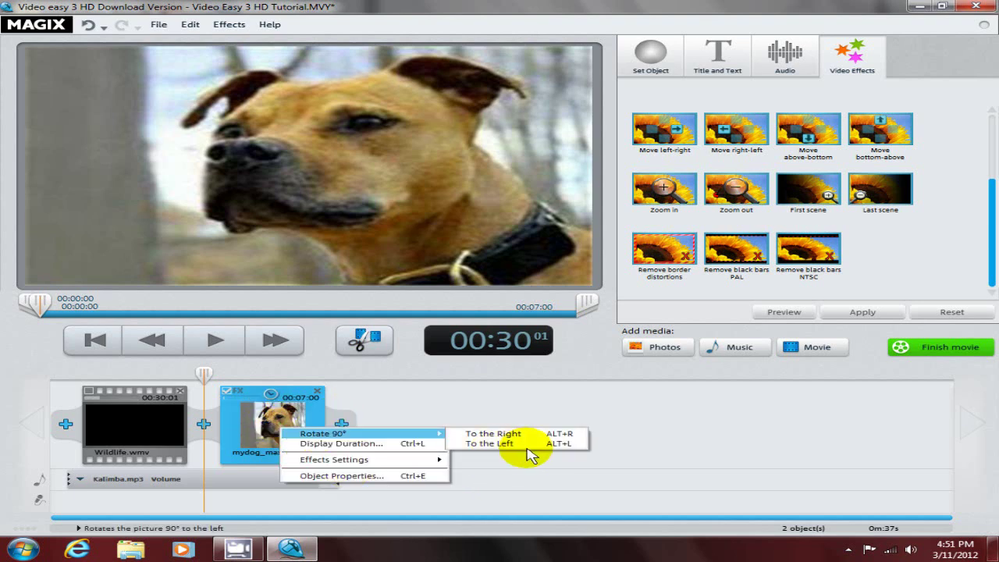
pyautogui.click(495, 434)
pyautogui.rightClick(257, 428)
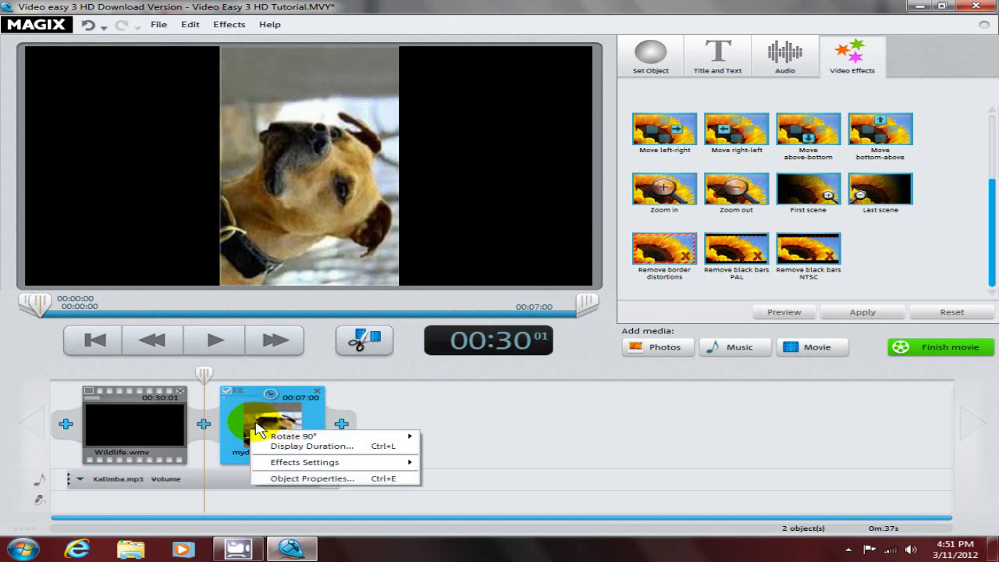
pyautogui.click(294, 437)
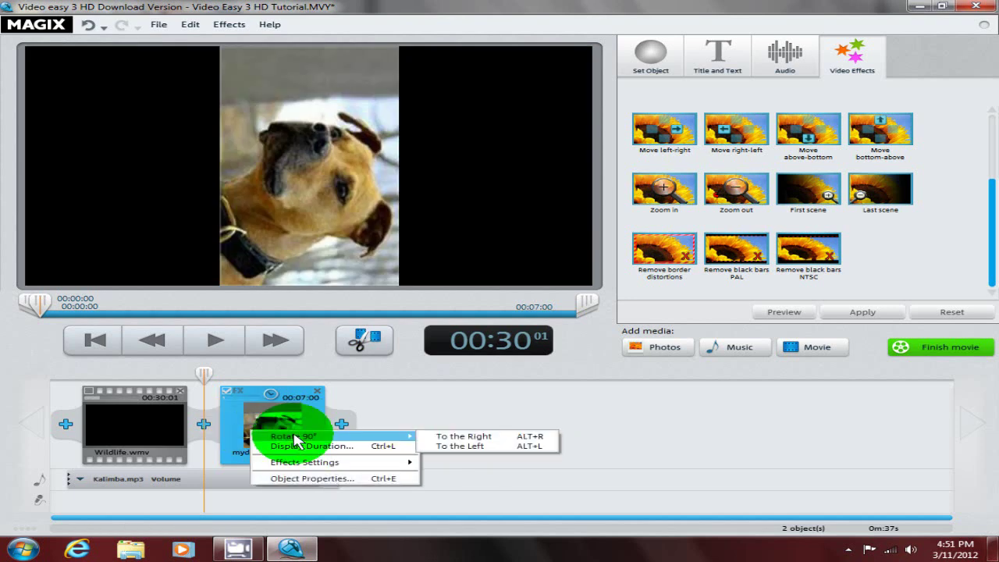
pyautogui.click(482, 446)
pyautogui.rightClick(284, 435)
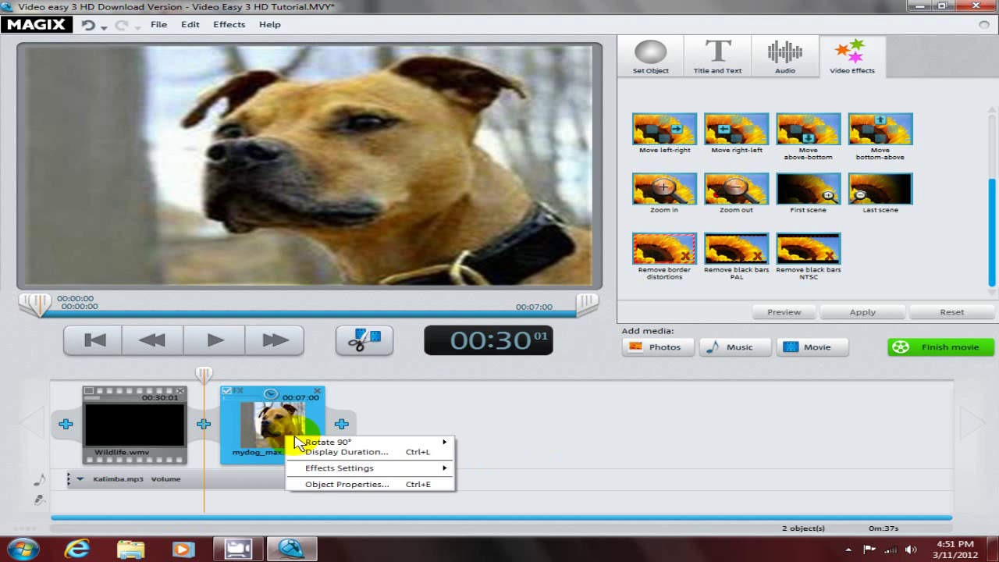
pyautogui.click(328, 452)
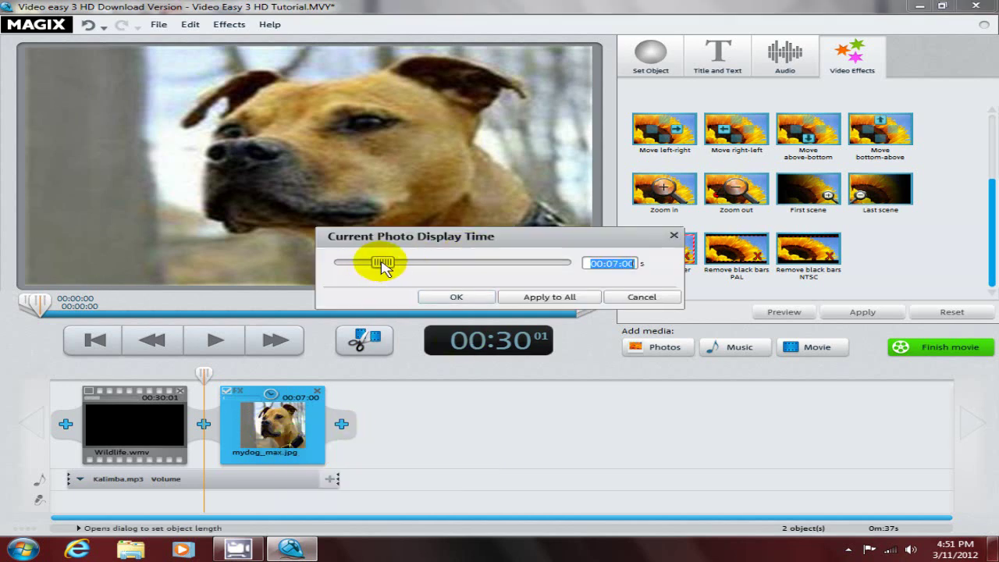
pyautogui.moveTo(382, 266); pyautogui.dragTo(479, 277)
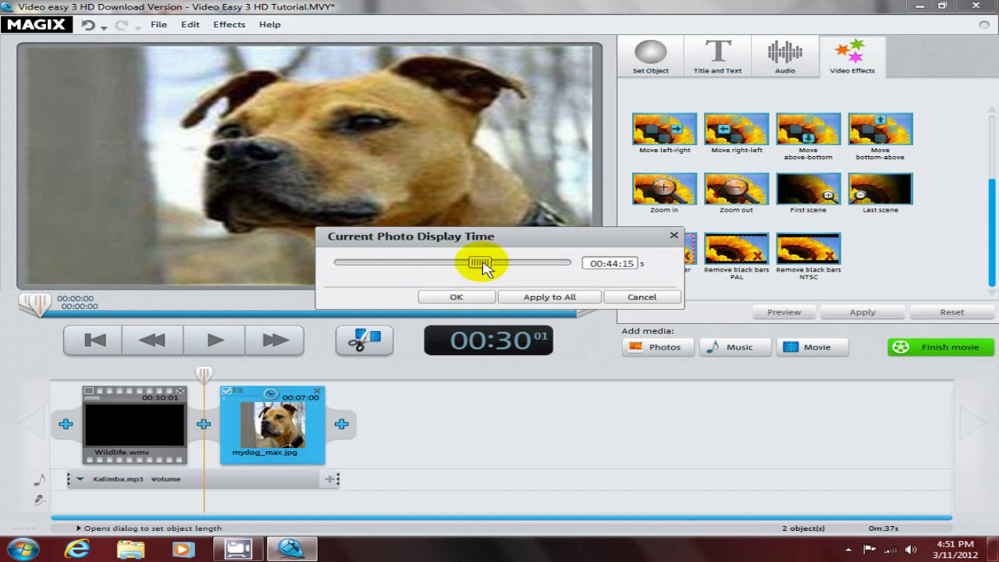
pyautogui.moveTo(482, 264); pyautogui.dragTo(378, 266)
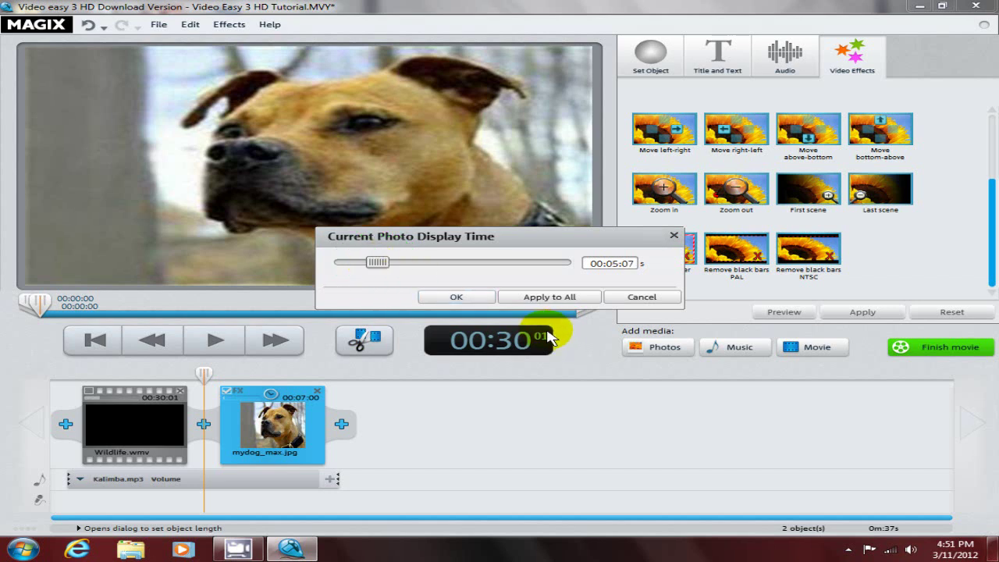
pyautogui.click(629, 300)
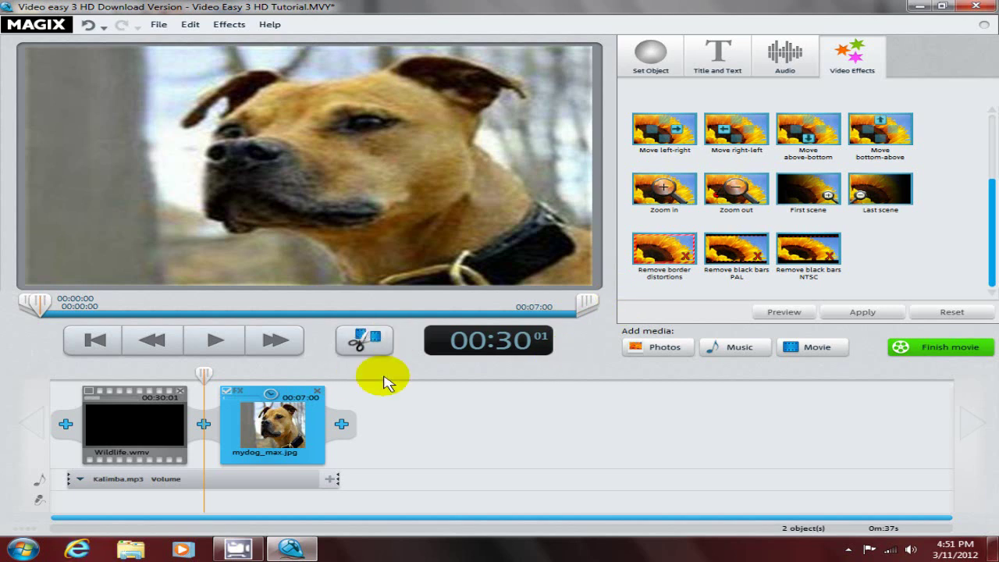
pyautogui.click(254, 419)
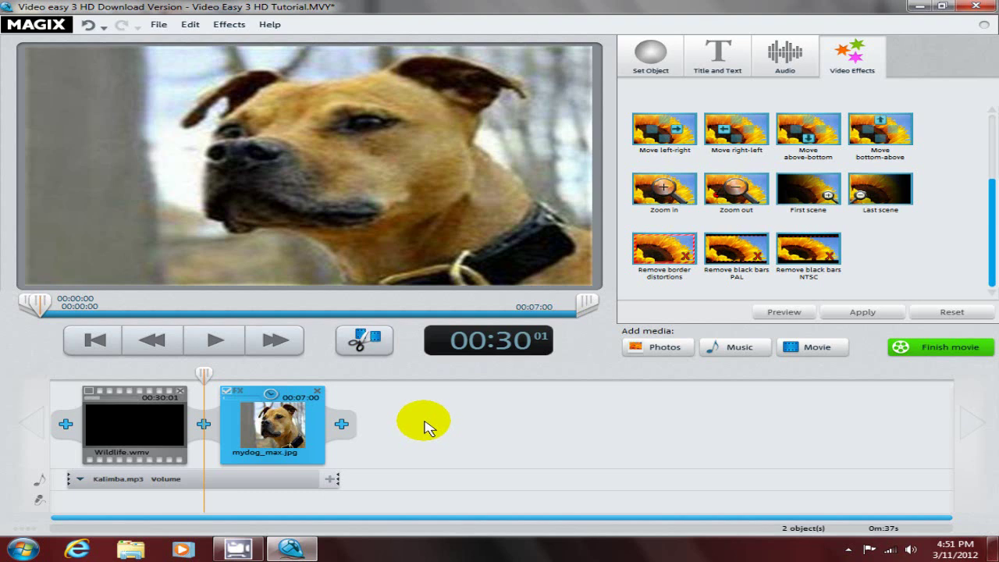
# Delete the dog photo and play the remaining Wildlife video in the preview.
pyautogui.click(317, 393)
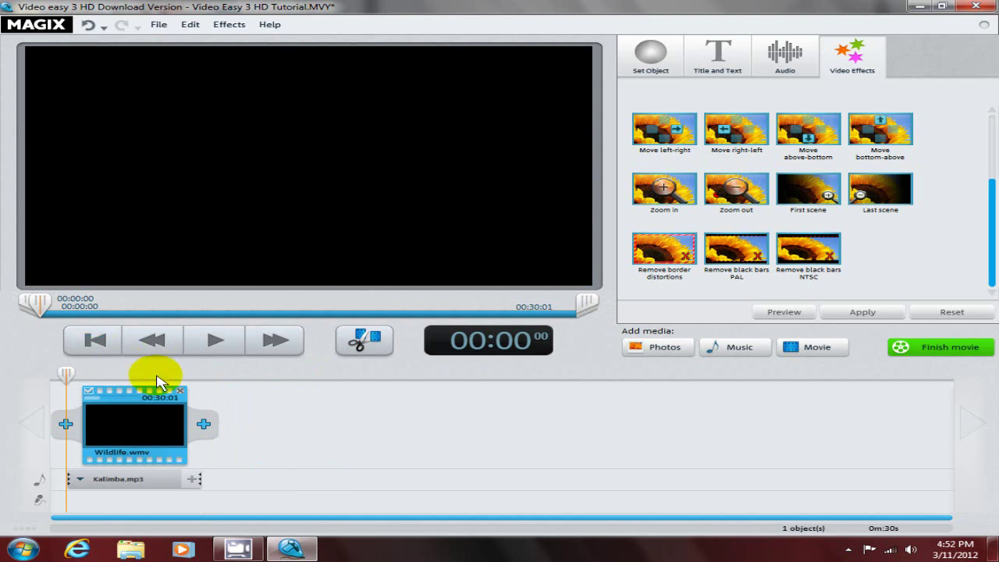
pyautogui.click(217, 339)
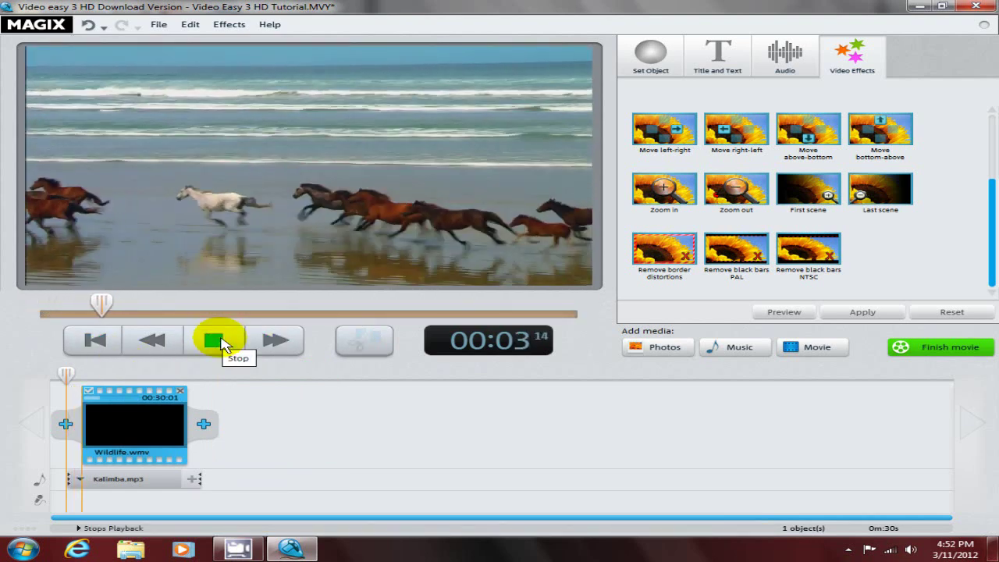
pyautogui.click(222, 341)
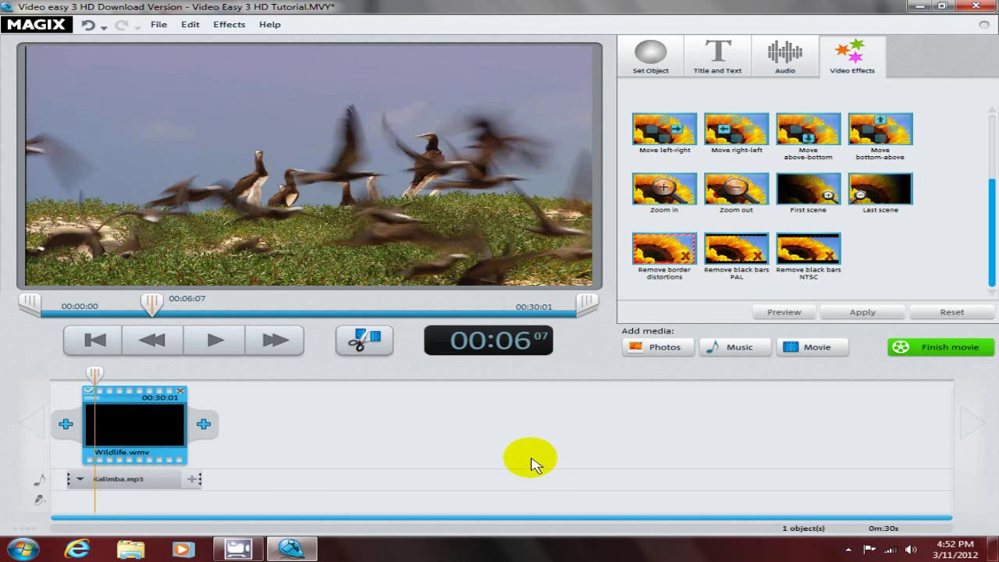
# Change the Wildlife clip's aspect ratio to 4:3 in its Object Properties.
pyautogui.rightClick(129, 439)
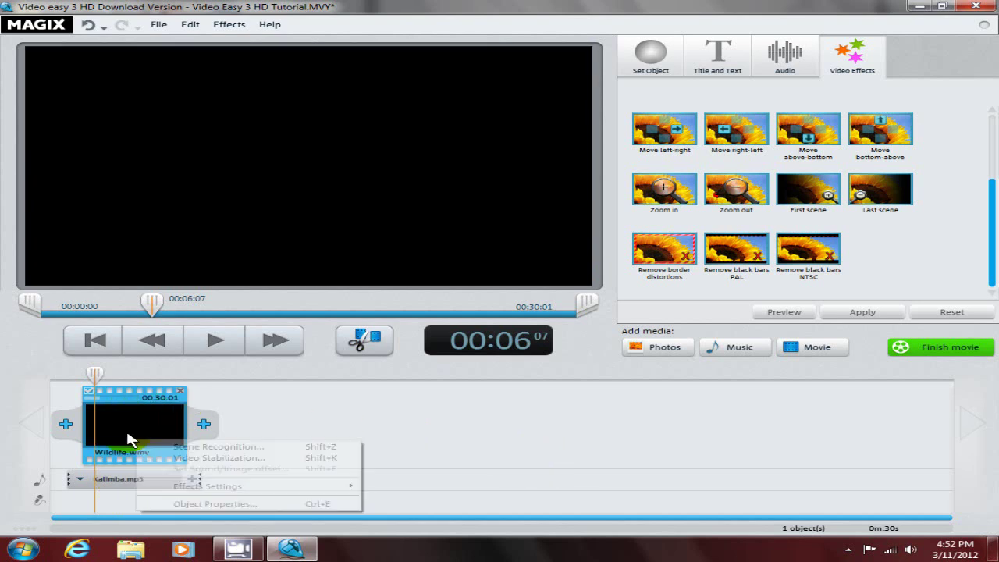
pyautogui.click(205, 503)
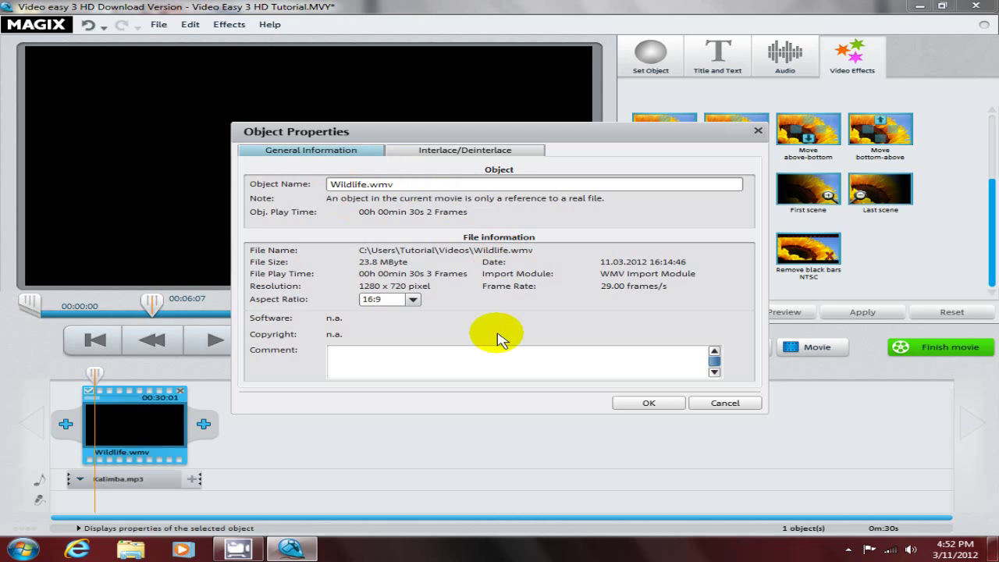
pyautogui.click(413, 300)
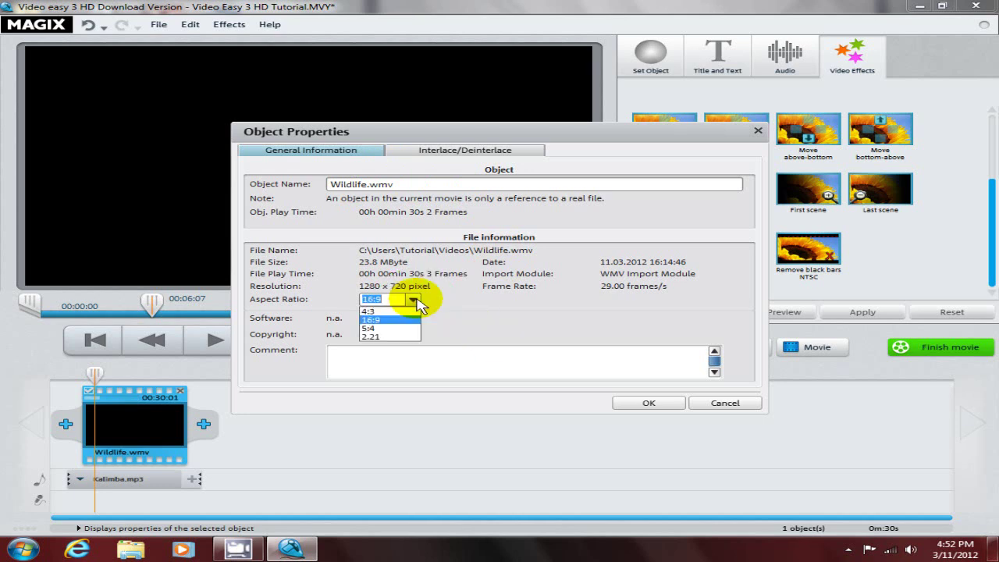
pyautogui.click(414, 300)
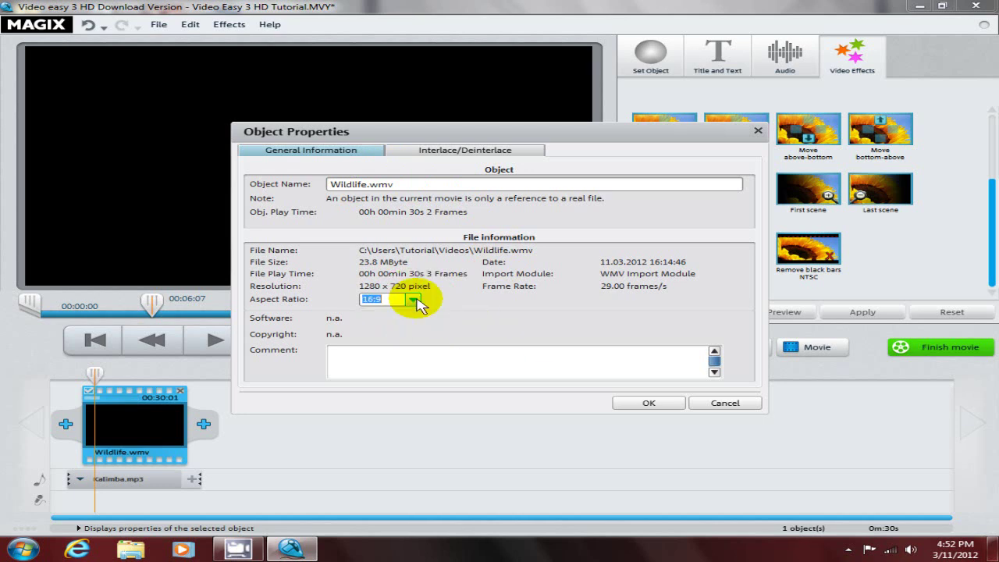
pyautogui.click(382, 372)
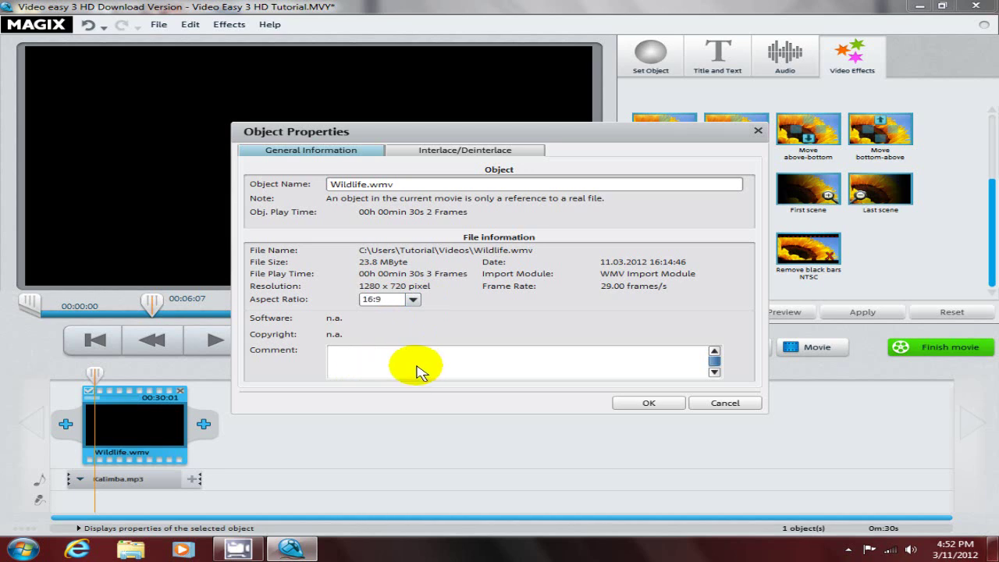
pyautogui.click(403, 298)
pyautogui.click(370, 312)
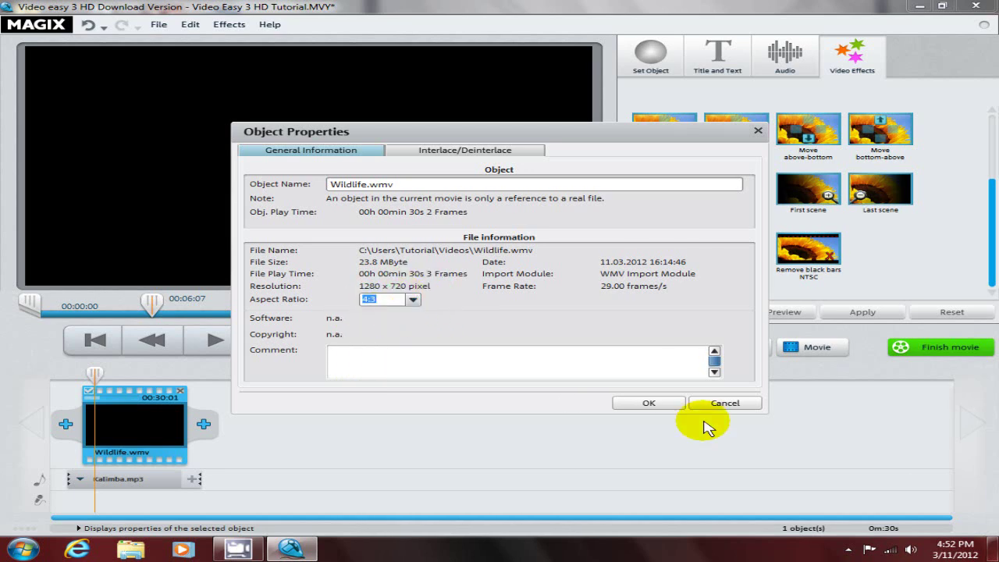
pyautogui.click(632, 404)
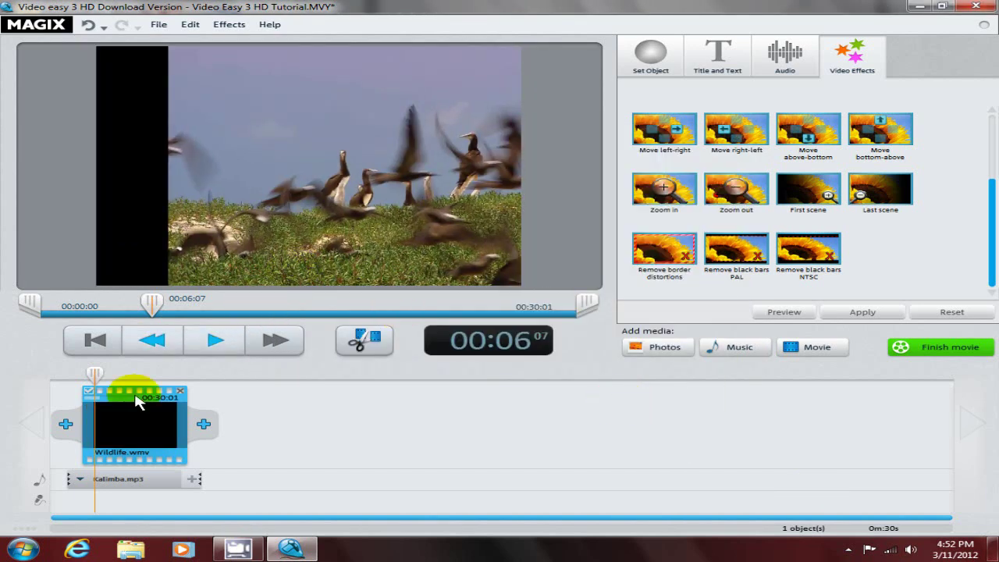
# Set the Wildlife clip's aspect ratio back to 16:9.
pyautogui.rightClick(135, 429)
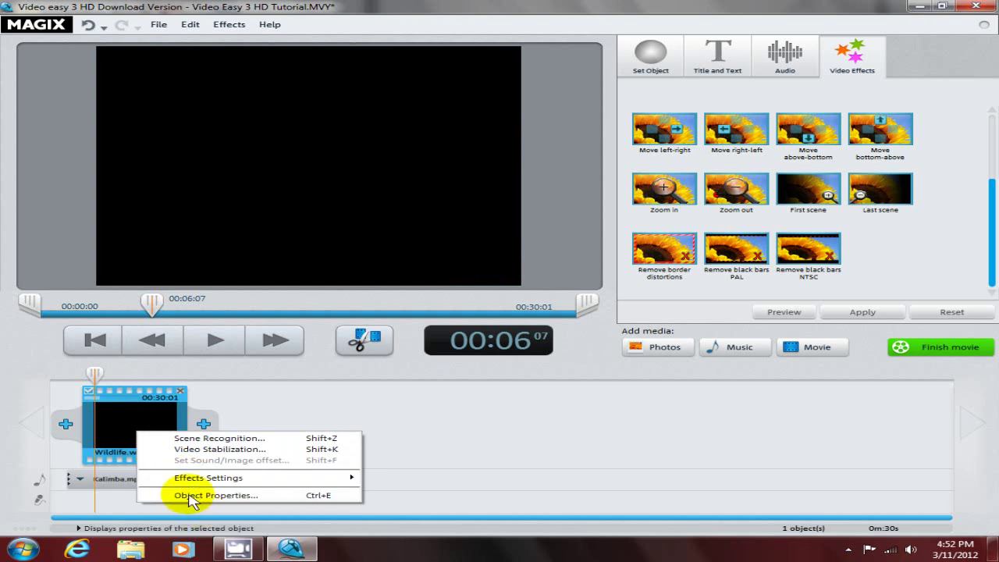
pyautogui.click(190, 494)
pyautogui.click(411, 299)
pyautogui.click(369, 321)
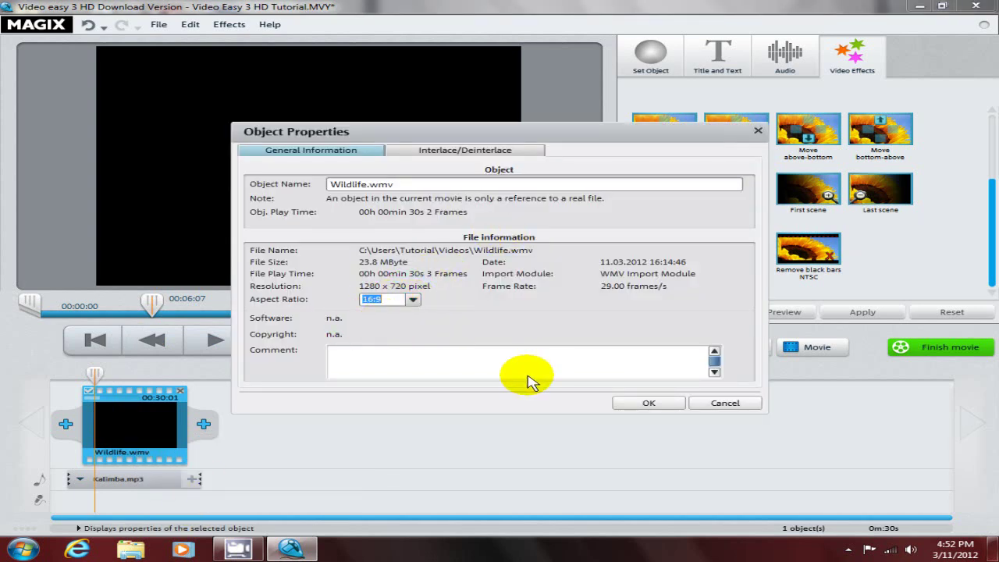
pyautogui.click(648, 404)
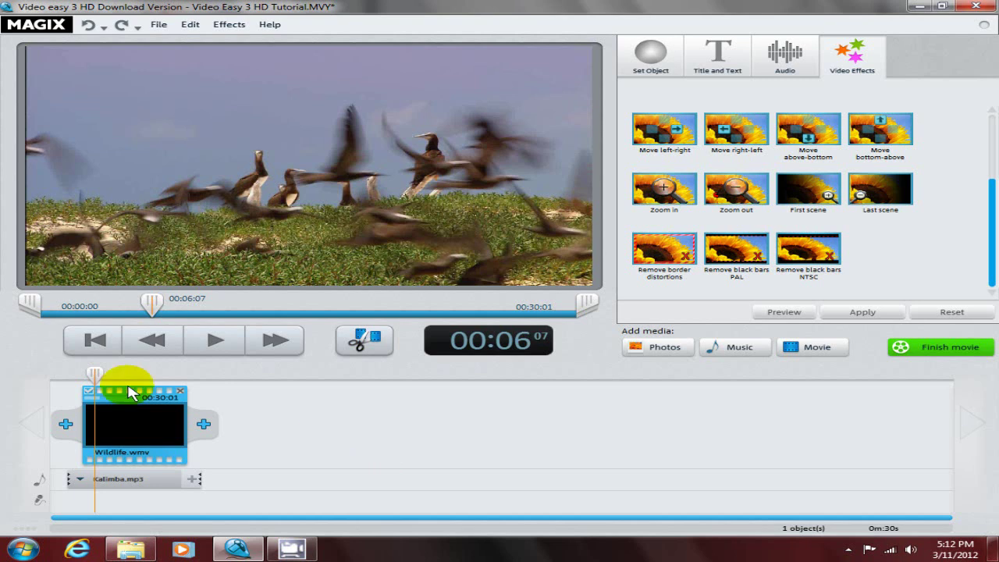
# Split the Wildlife clip at 00:13:18 into scenes of 13:18 and 16:13.
pyautogui.moveTo(94, 374); pyautogui.dragTo(129, 382)
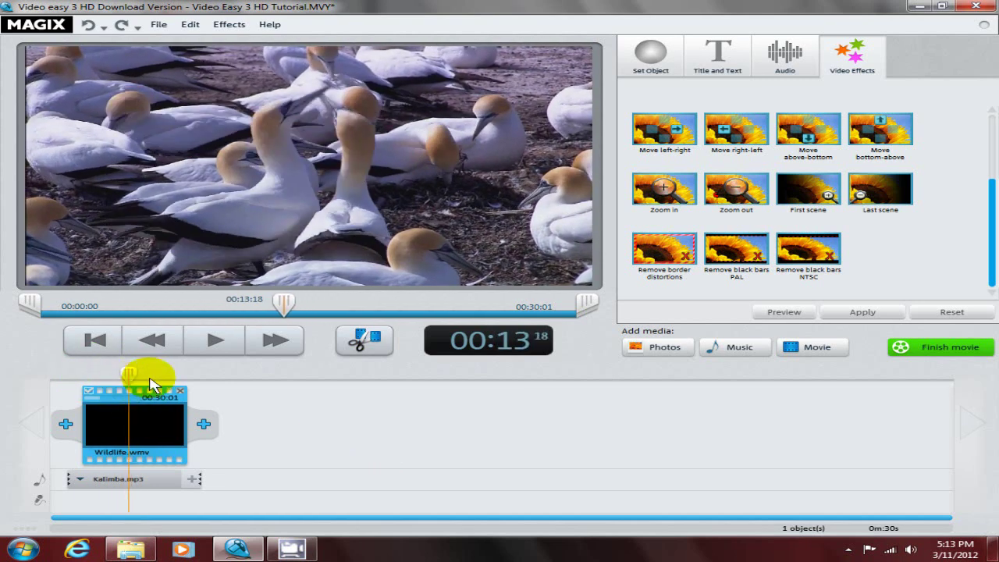
pyautogui.click(366, 350)
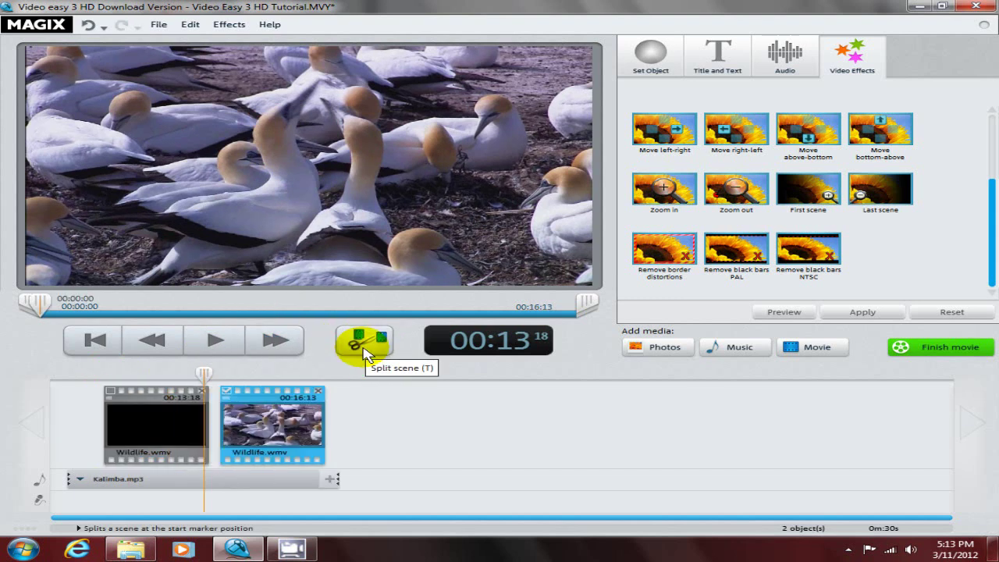
pyautogui.click(205, 380)
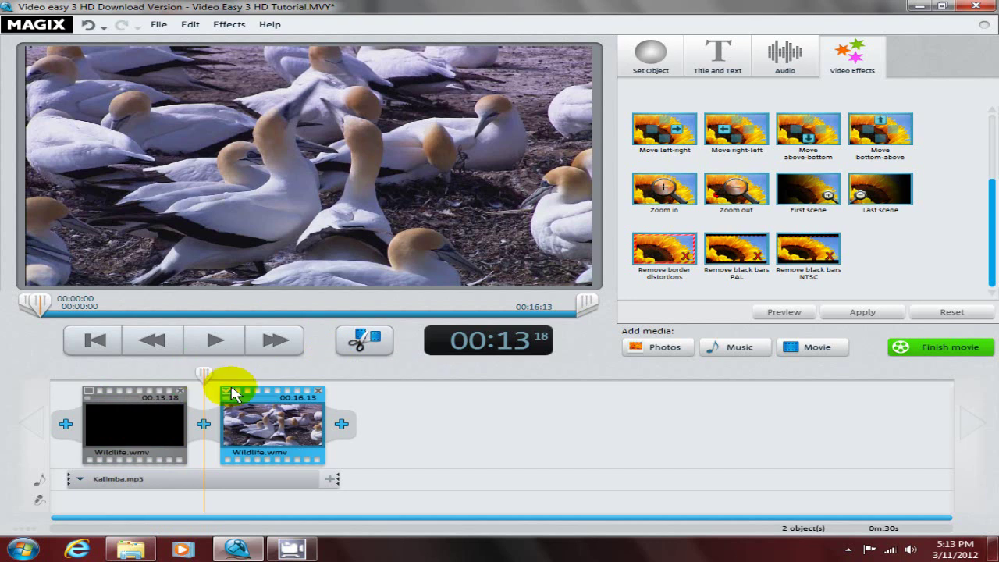
pyautogui.click(271, 441)
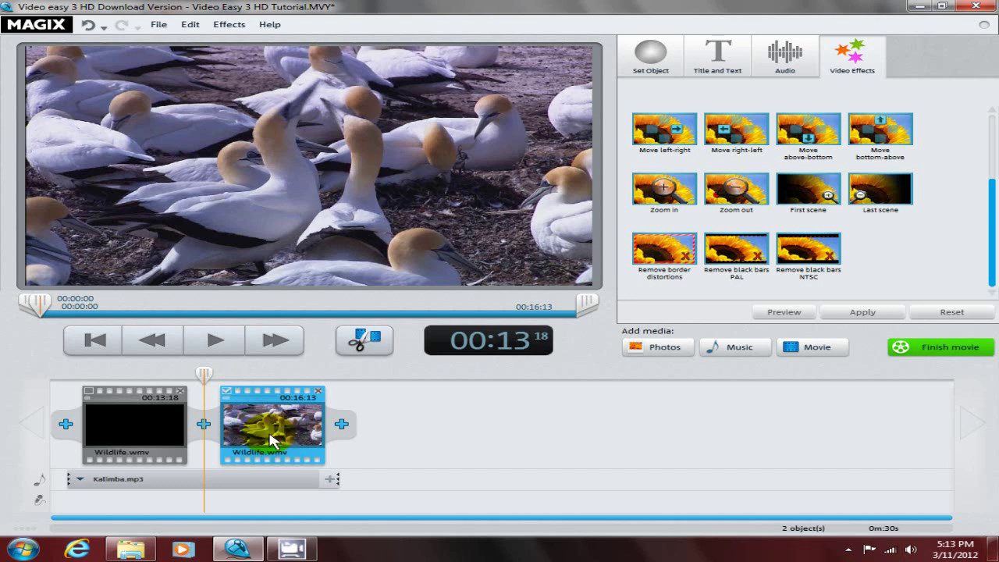
pyautogui.moveTo(272, 441); pyautogui.dragTo(51, 422)
pyautogui.click(112, 424)
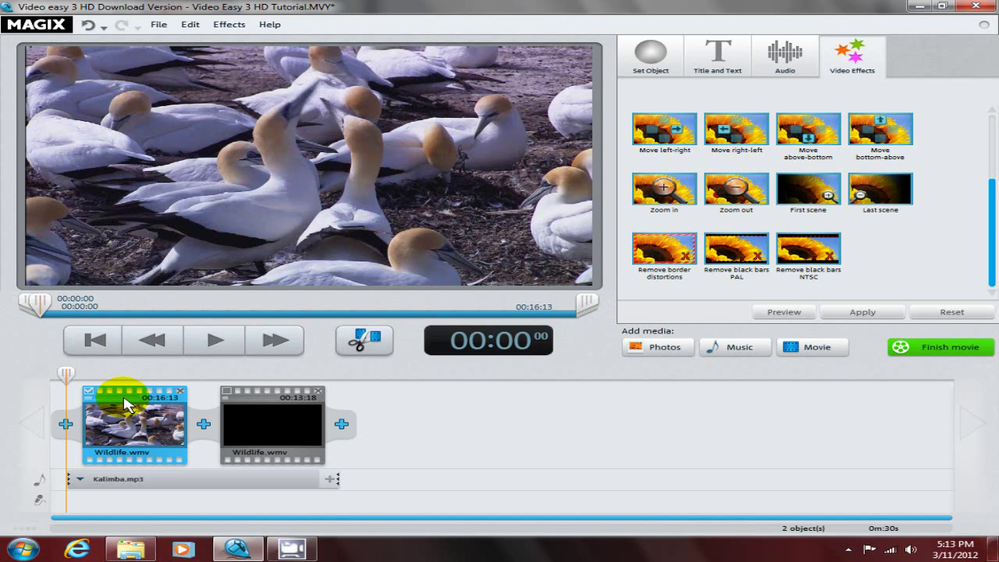
pyautogui.moveTo(125, 403); pyautogui.dragTo(386, 404)
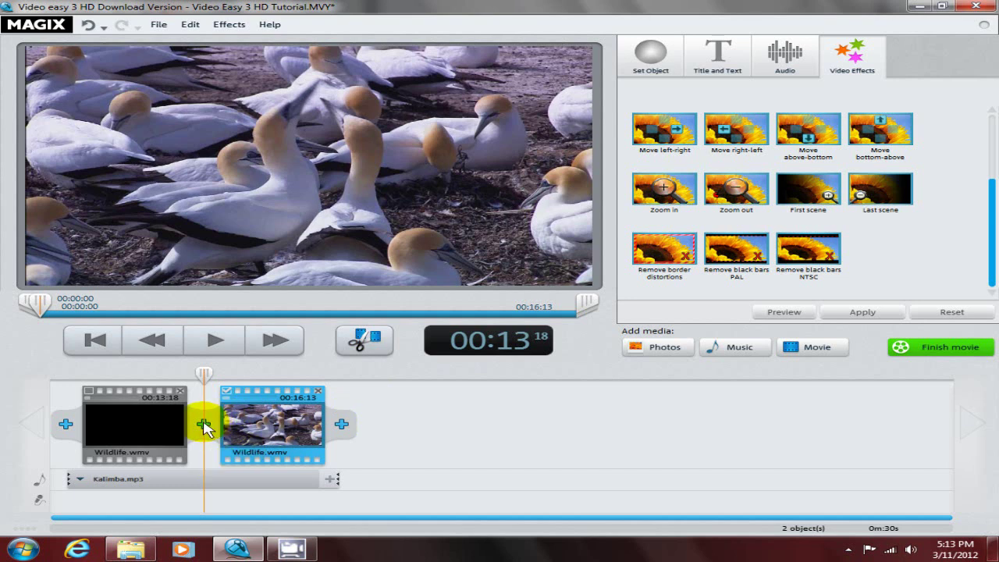
# Pick the Pattern > Sun blinds 1 transition between the two Wildlife scenes.
pyautogui.click(204, 425)
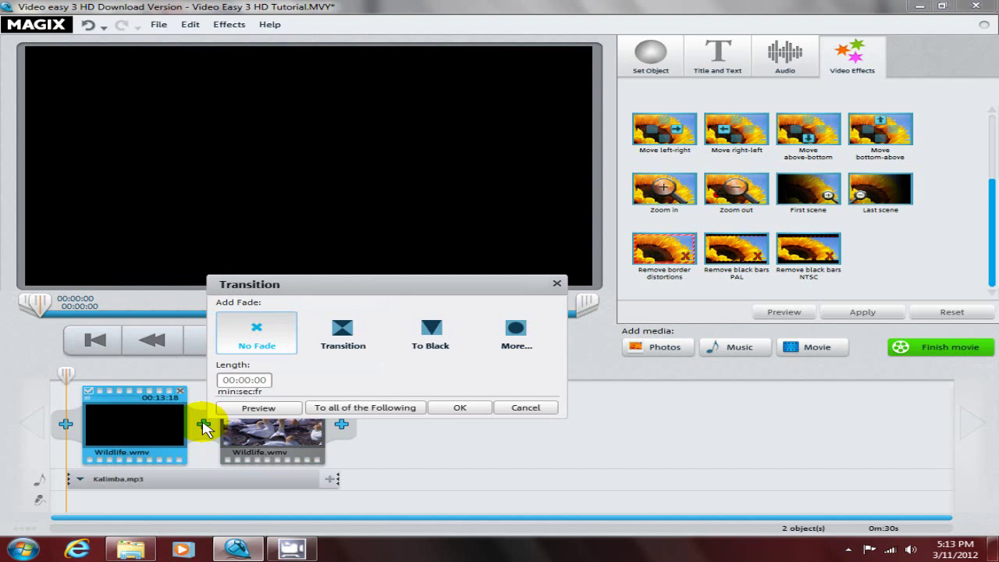
pyautogui.click(439, 345)
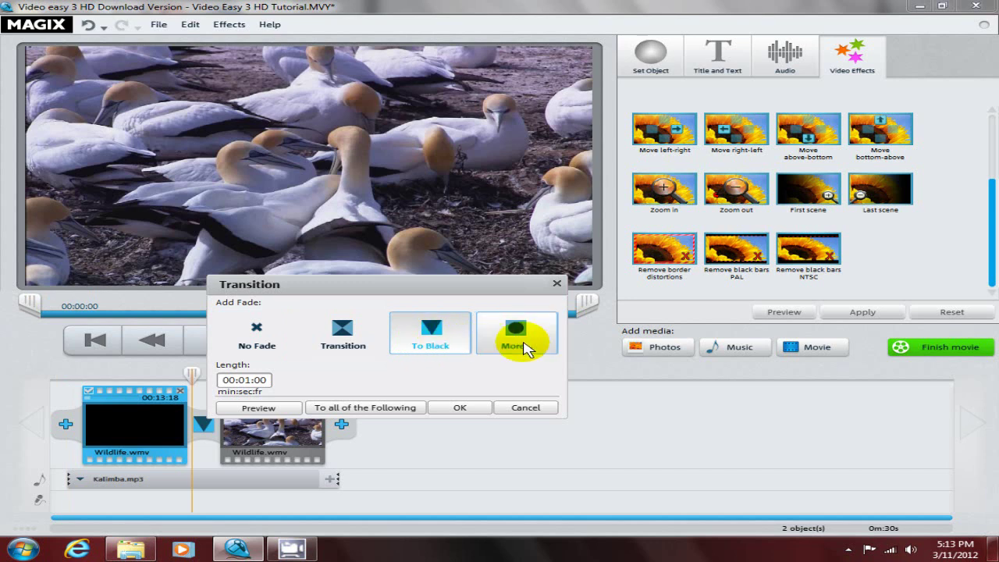
pyautogui.click(524, 347)
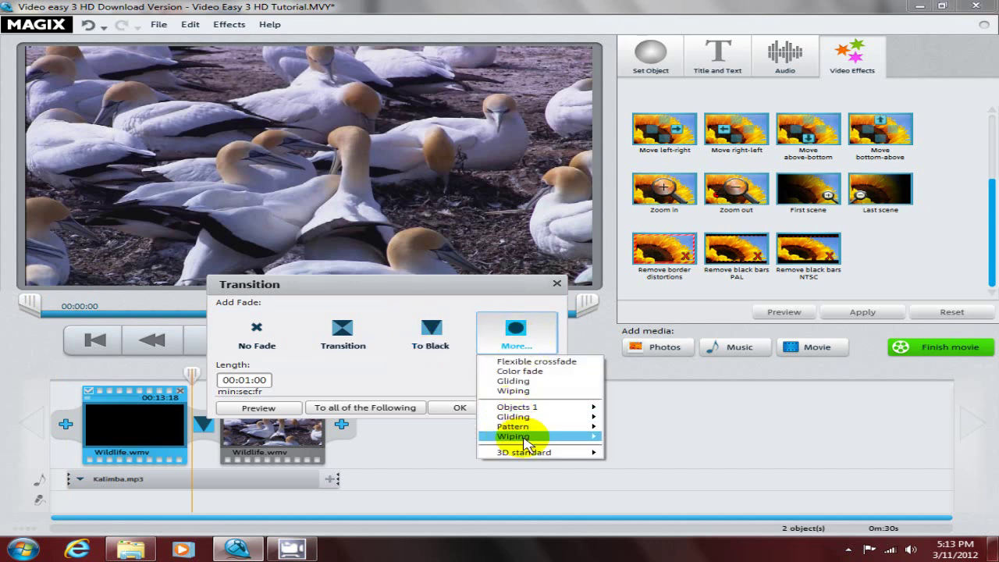
pyautogui.moveTo(527, 445)
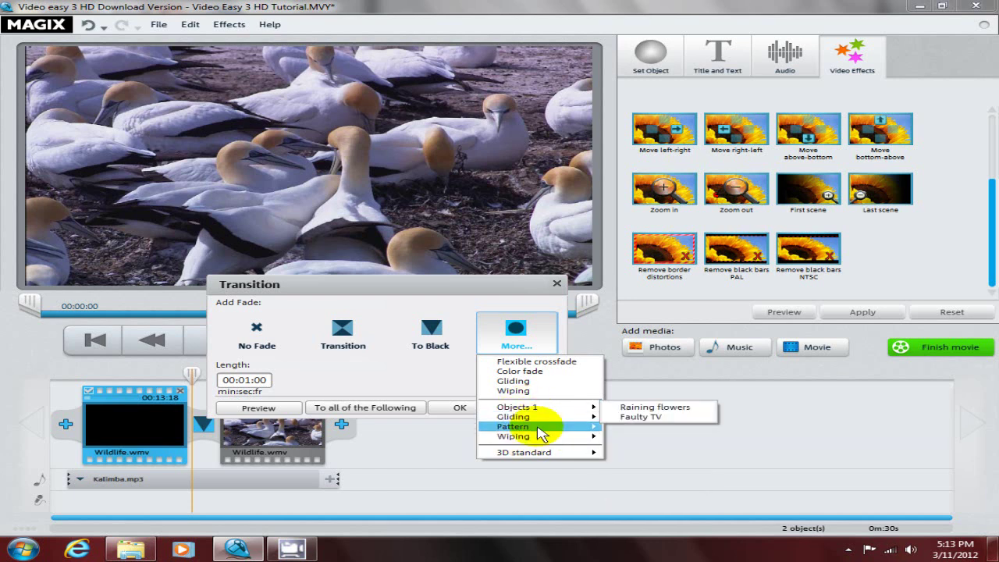
pyautogui.moveTo(546, 428)
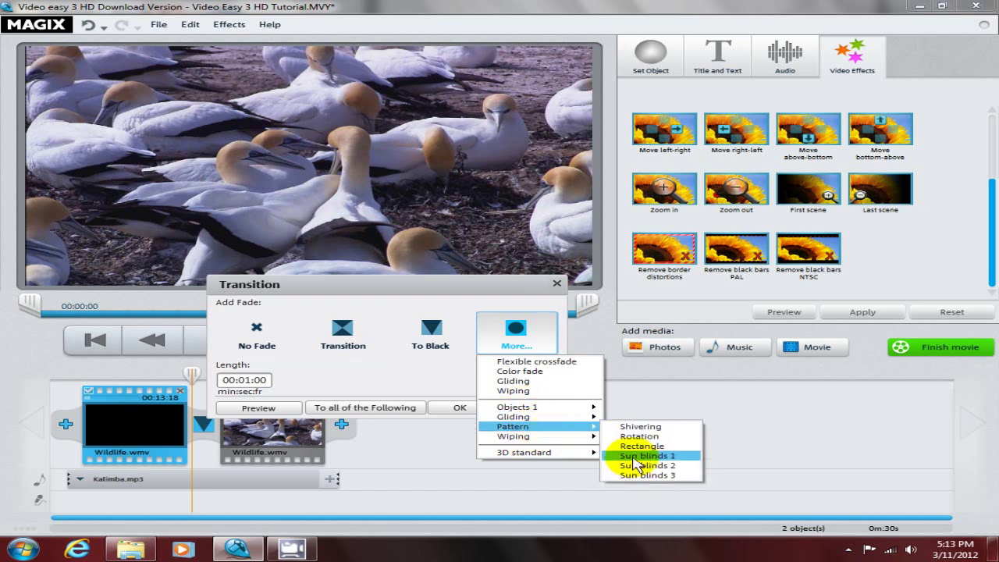
pyautogui.click(616, 428)
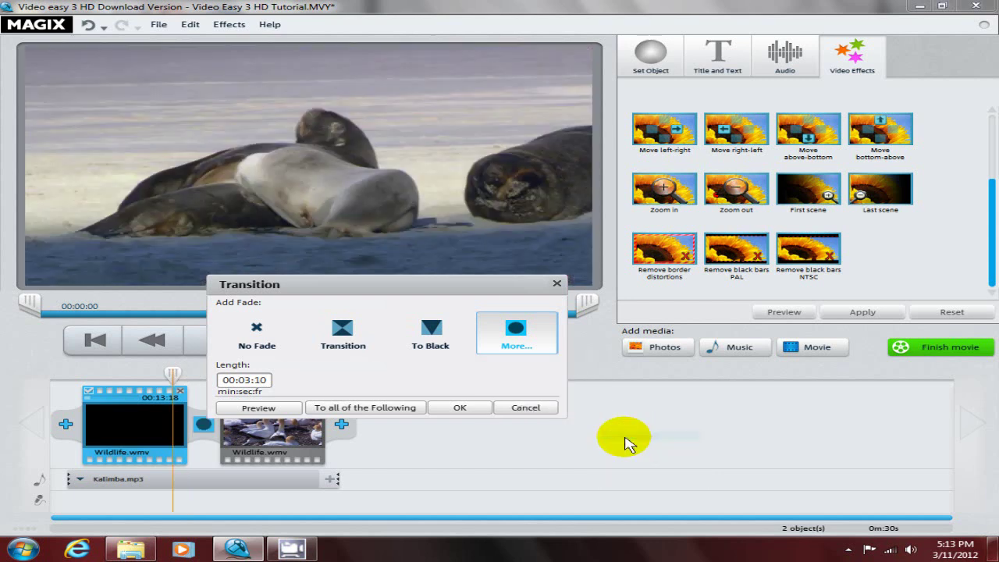
# Preview the 00:03:10 Sun blinds 1 transition, accept it, and dismiss the clip menu.
pyautogui.click(252, 409)
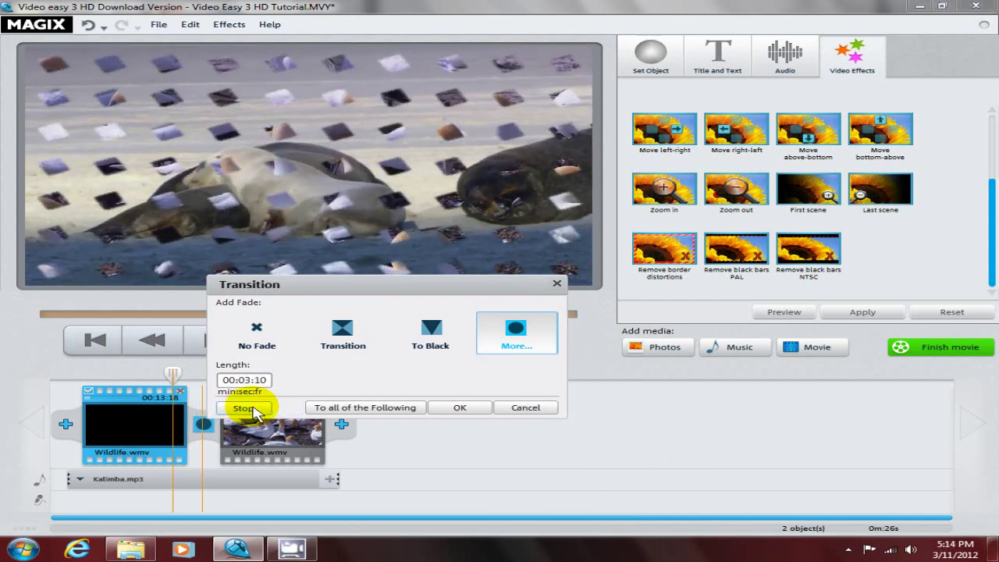
pyautogui.click(461, 408)
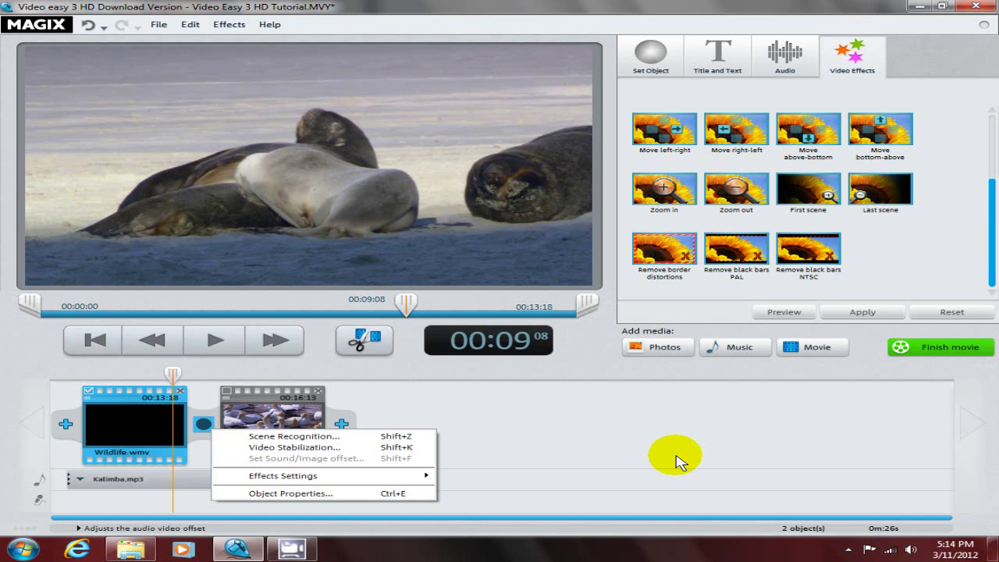
pyautogui.click(543, 438)
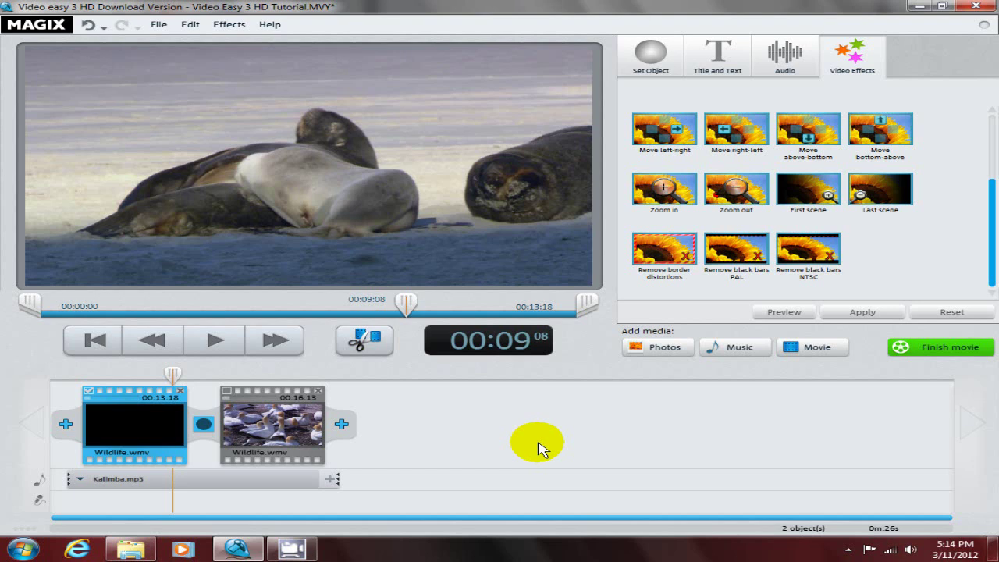
# Show the File menu with its automatic movie editing command.
pyautogui.click(156, 26)
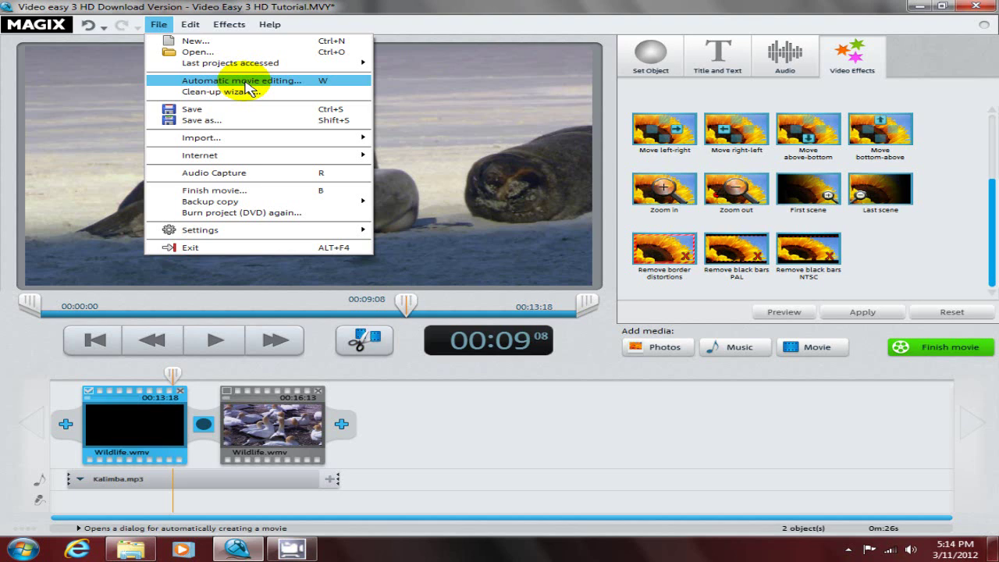
# Start Automatic movie editing with the Cutting and soft blending style.
pyautogui.click(245, 83)
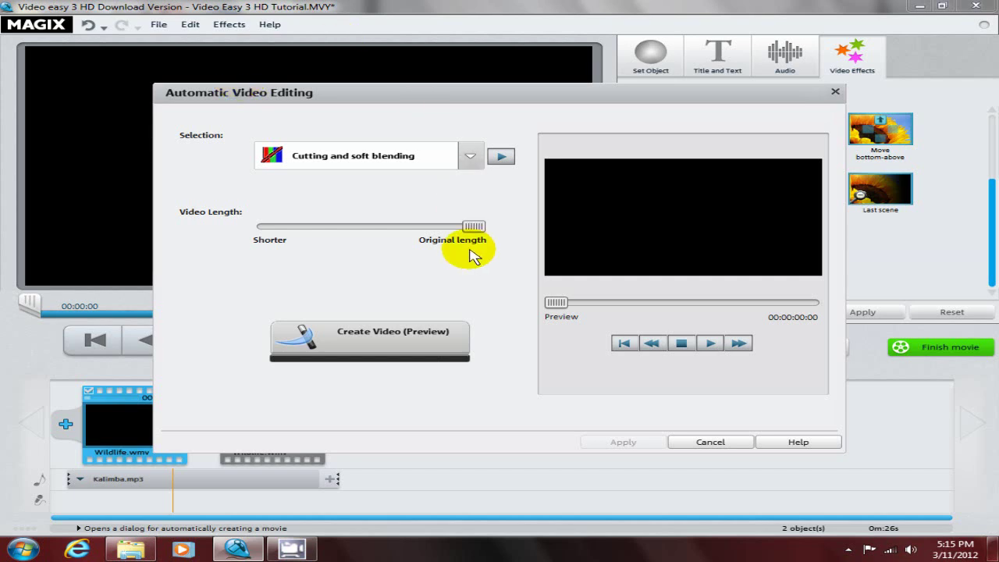
pyautogui.moveTo(473, 224); pyautogui.dragTo(523, 239)
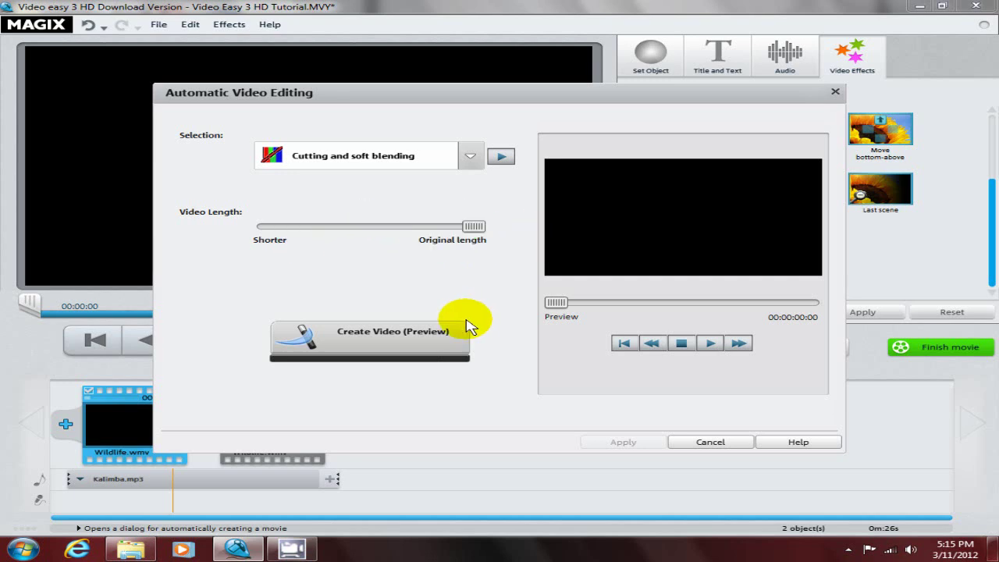
pyautogui.click(471, 158)
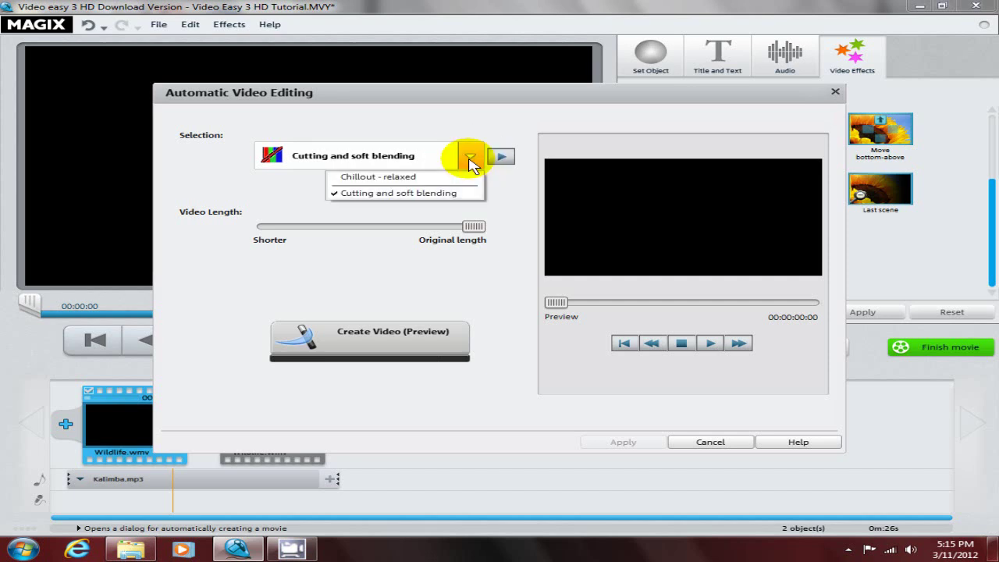
pyautogui.click(516, 257)
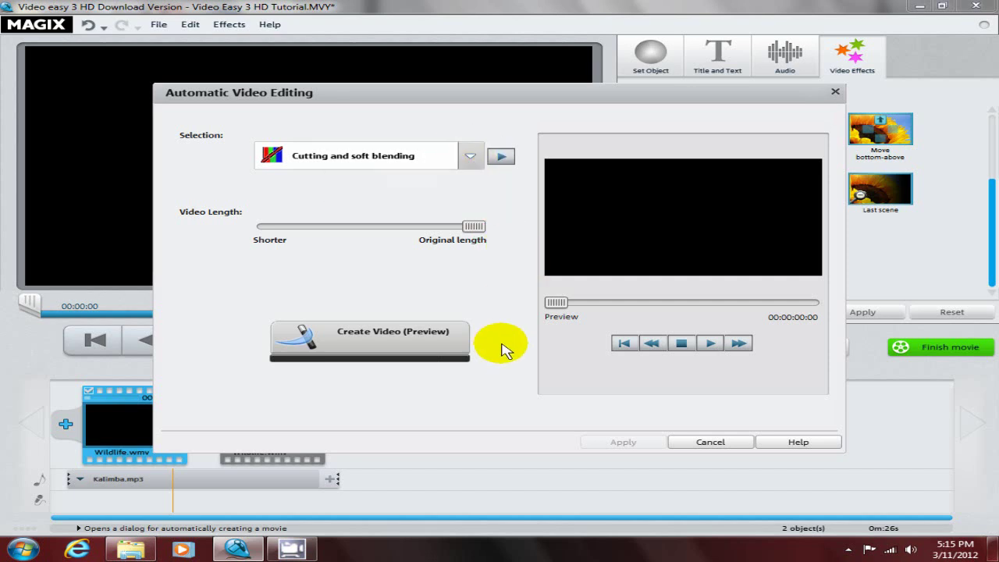
# Create the automatic edit preview, then play and stop it.
pyautogui.click(370, 334)
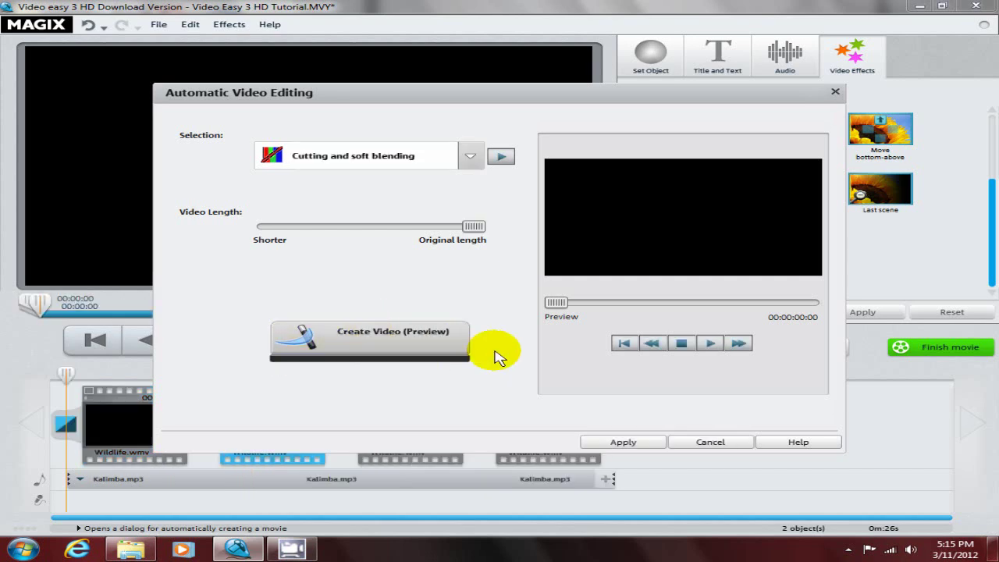
pyautogui.click(711, 344)
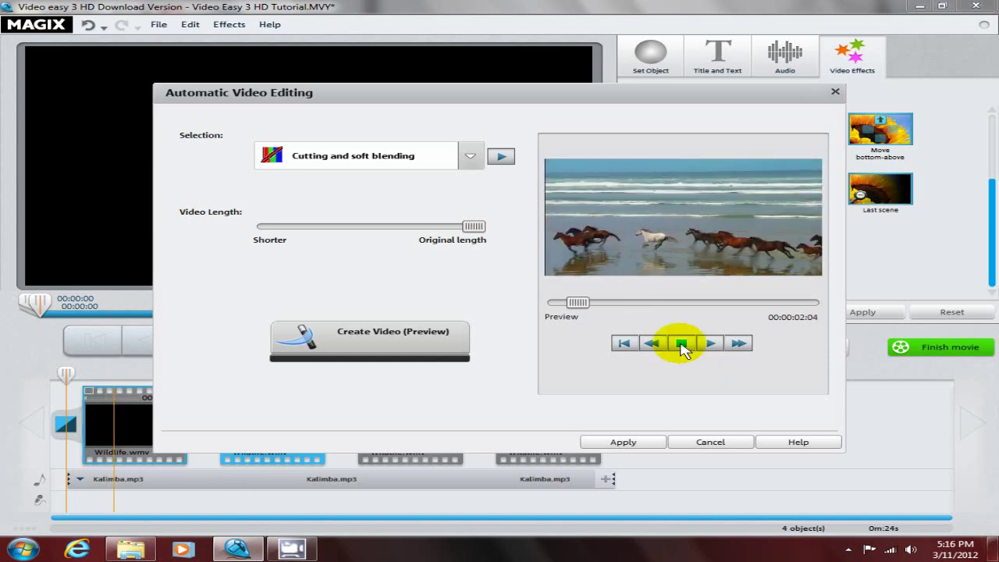
pyautogui.click(683, 347)
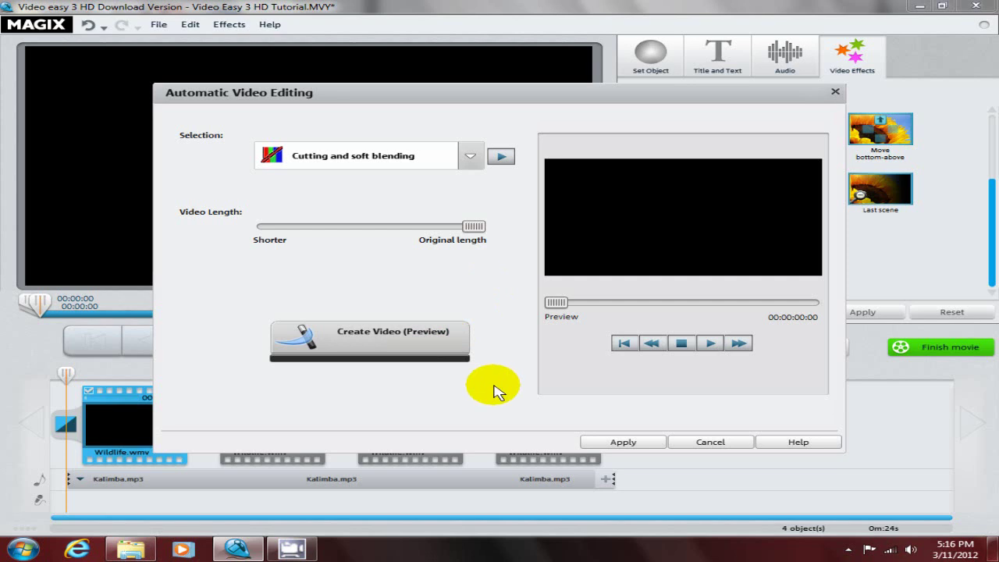
# Cancel the automatic edit and browse the File menu's Import, Internet and Backup copy submenus.
pyautogui.click(710, 443)
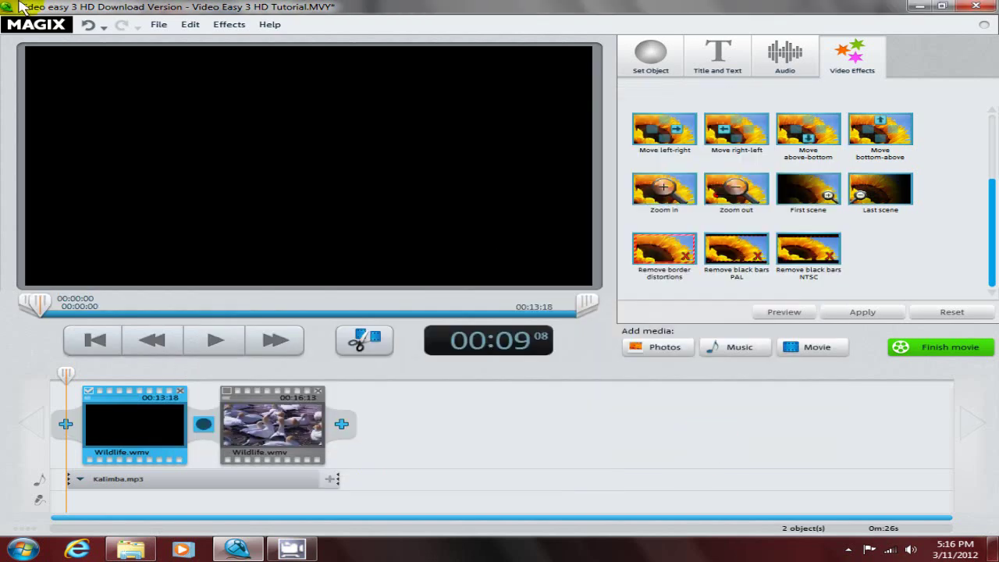
pyautogui.click(158, 26)
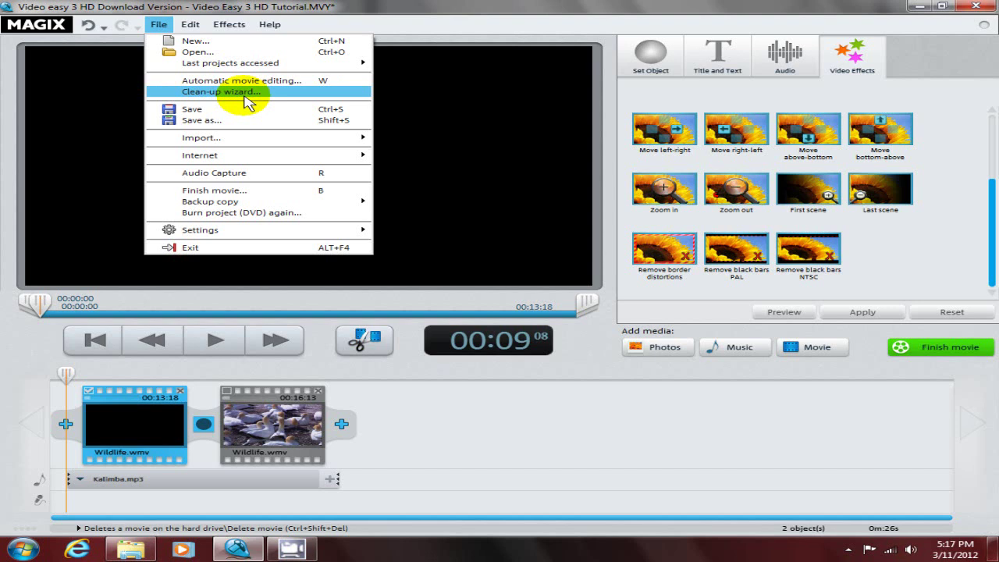
pyautogui.moveTo(245, 145)
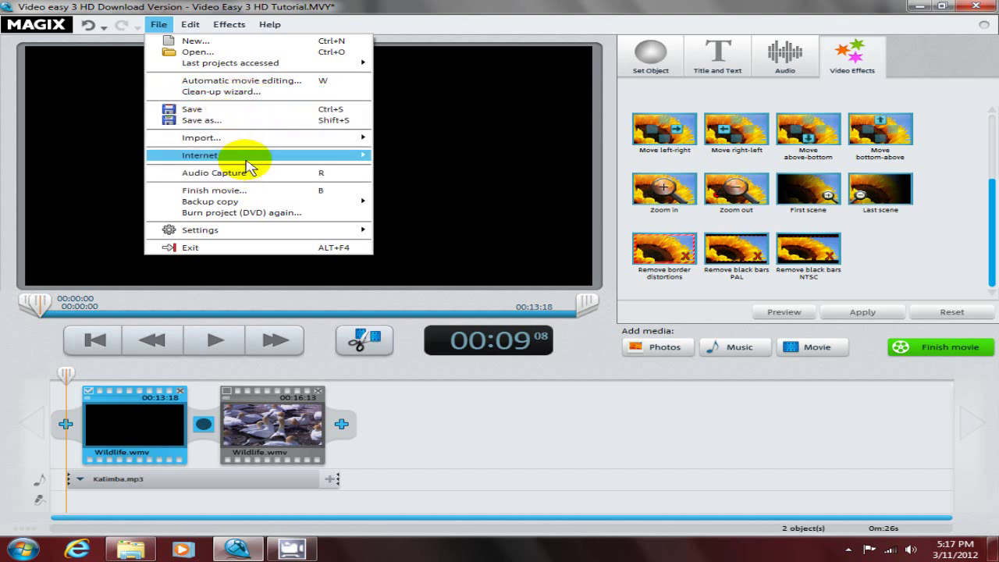
pyautogui.moveTo(248, 166)
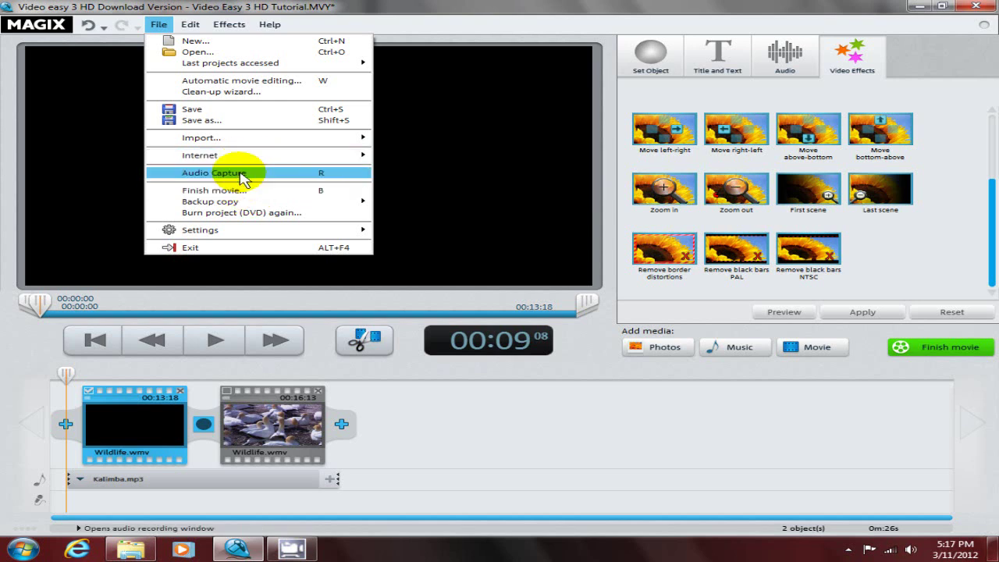
pyautogui.moveTo(234, 207)
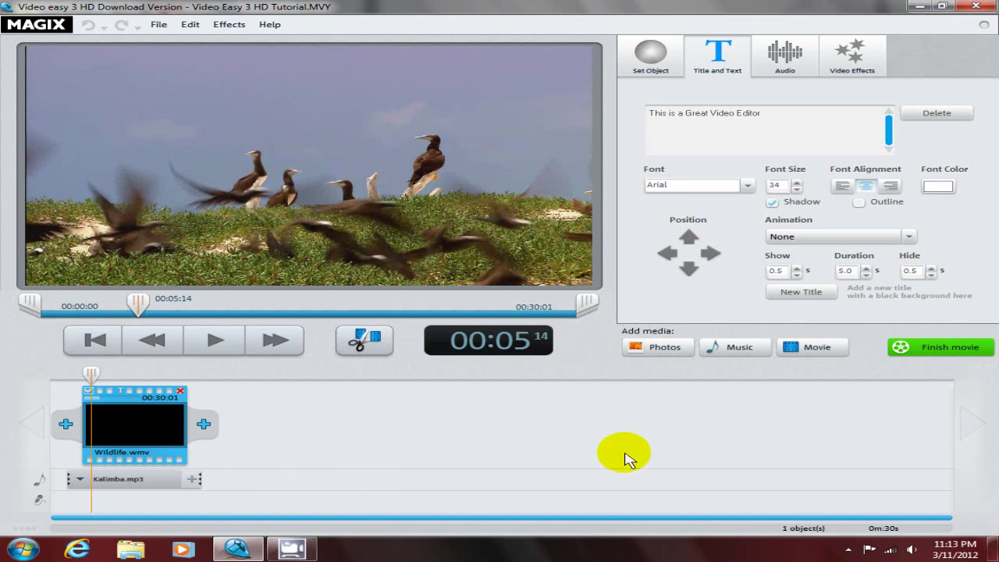
# Finish the movie as a computer file in Windows Media Video, HD quality 1 (1280 x 720).
pyautogui.click(935, 353)
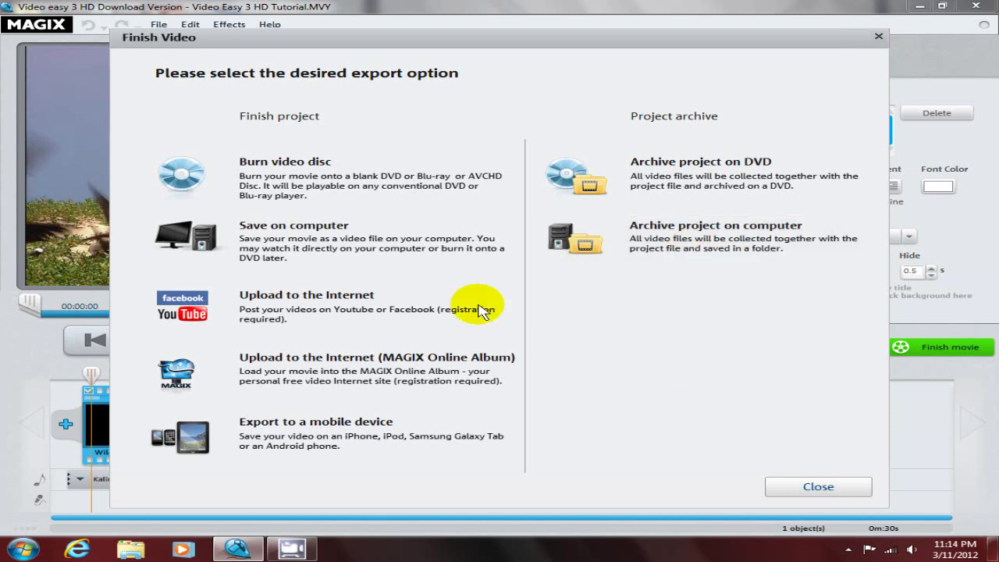
pyautogui.click(328, 238)
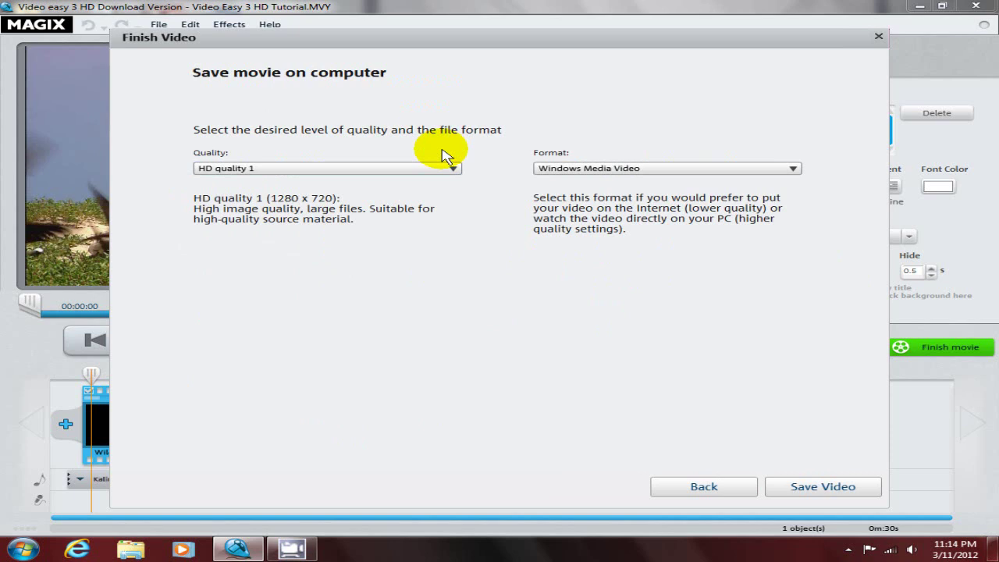
pyautogui.click(454, 169)
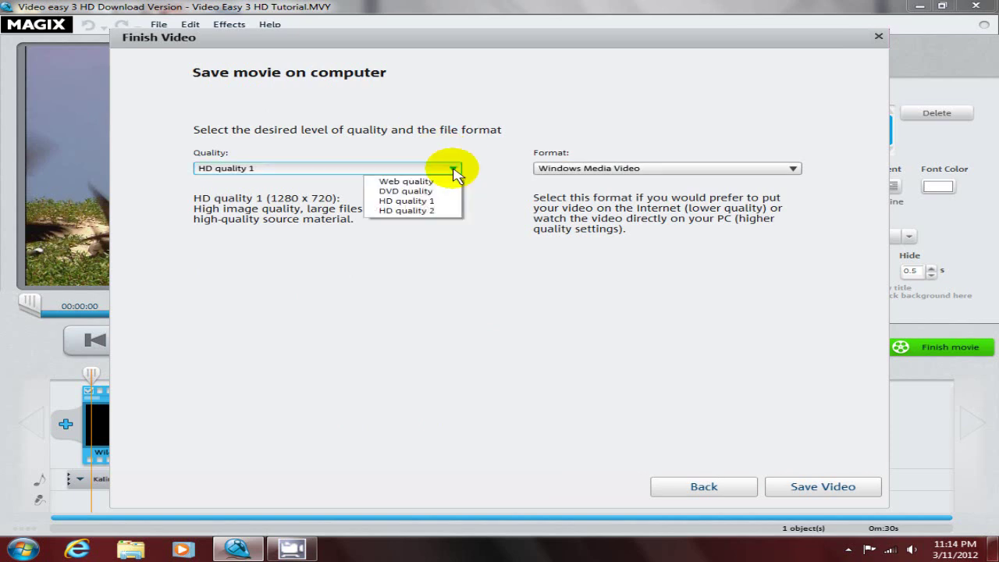
pyautogui.click(265, 206)
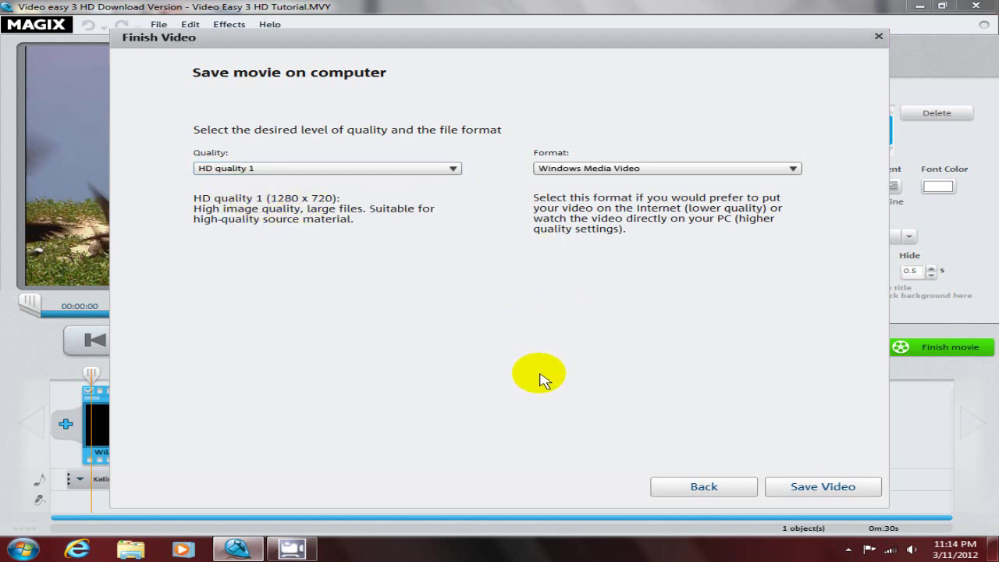
pyautogui.click(815, 487)
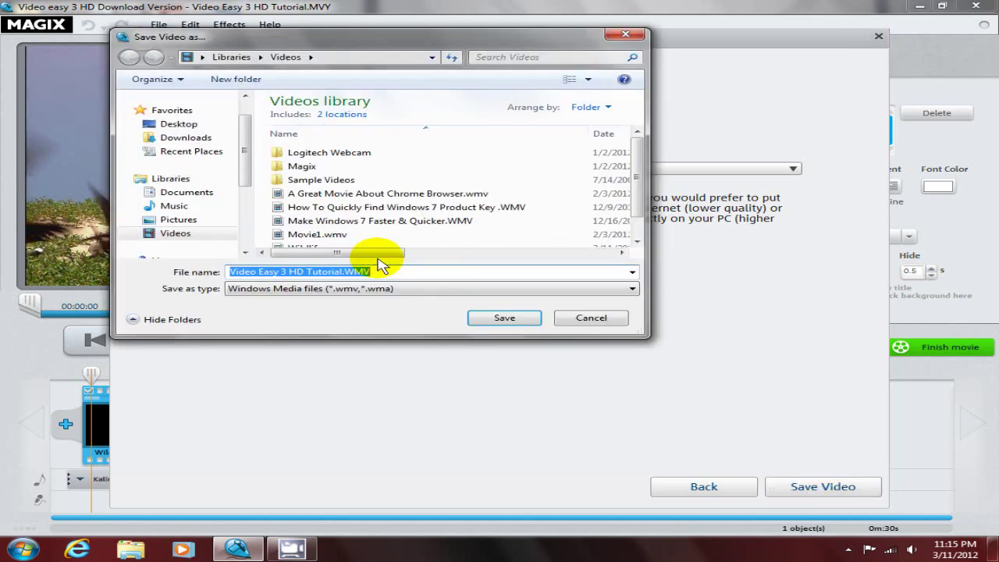
# Save as 'Video Easy 3 HD Tutorial.WMV' in the Videos library to begin rendering.
pyautogui.click(504, 319)
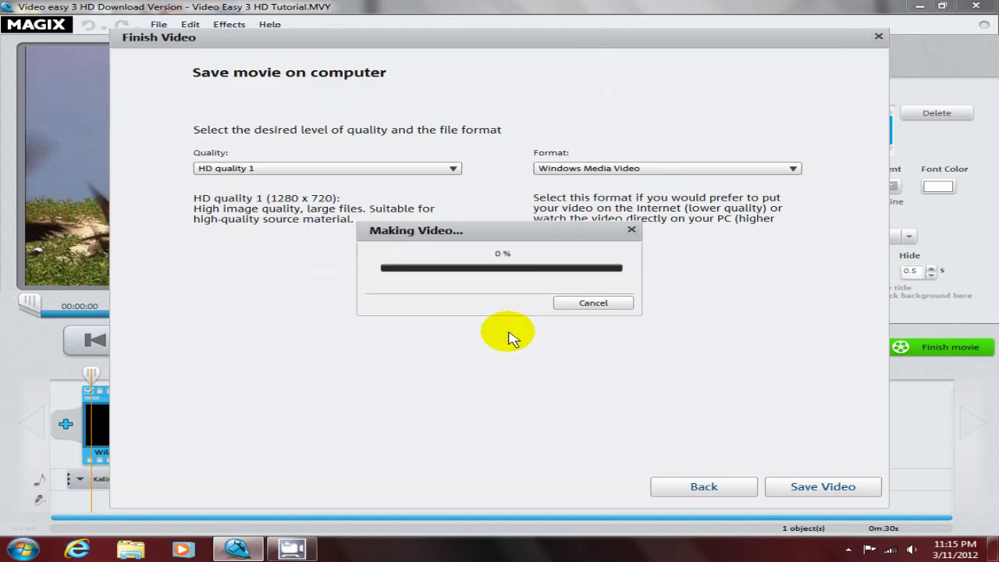